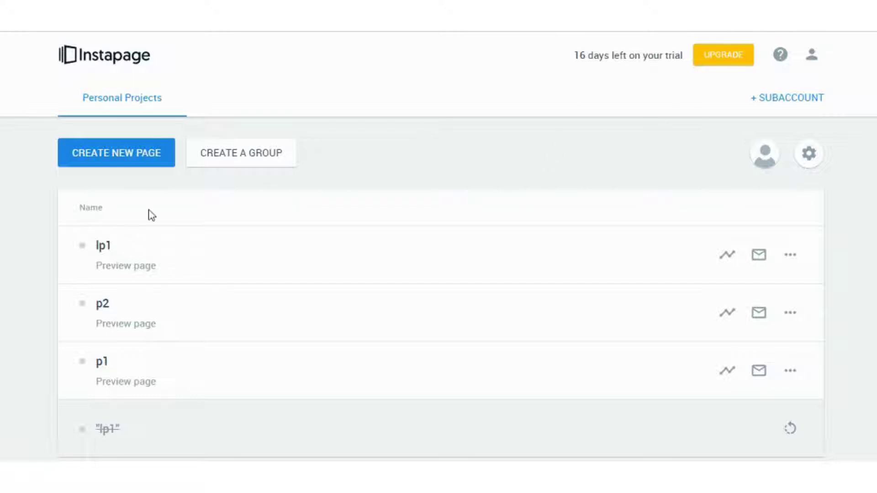
Start creating a new page based on a template
click(135, 150)
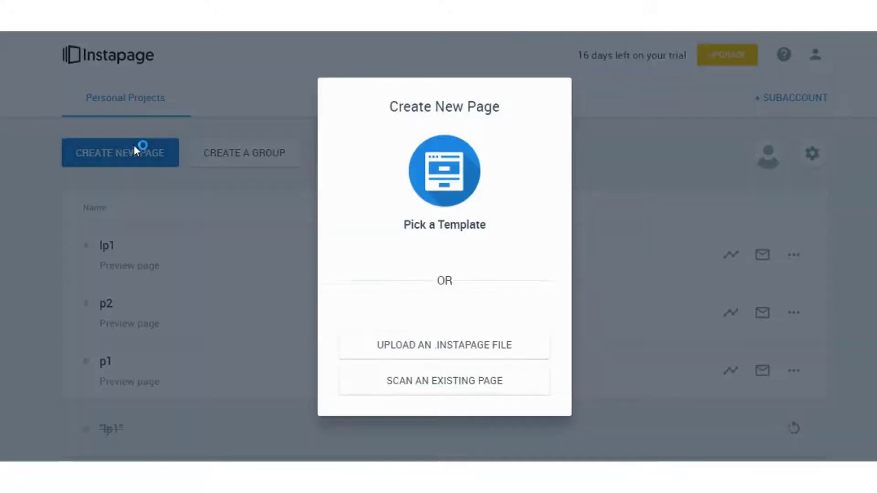
click(468, 203)
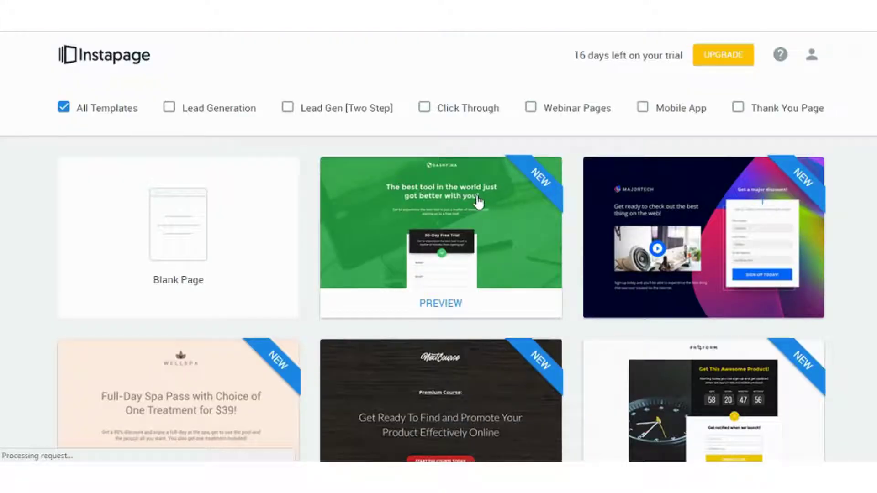
Browse the landing page template gallery and examine the available designs
scroll(478, 201, down, 4)
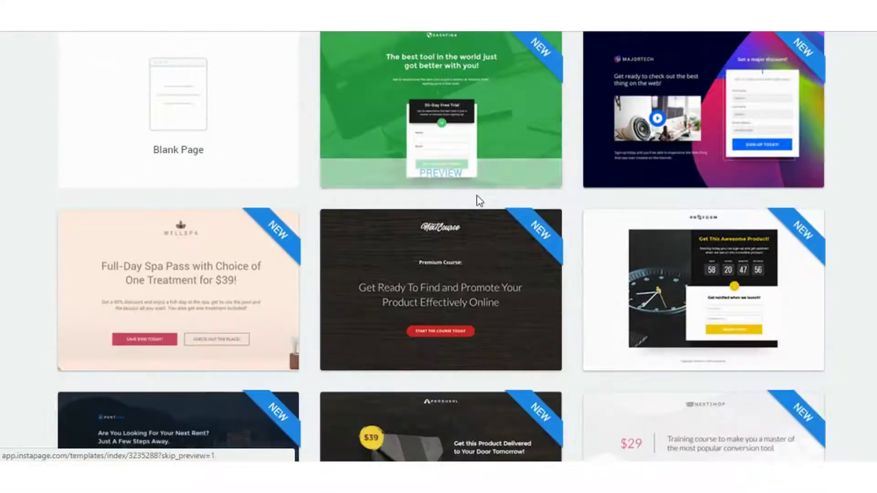
scroll(478, 202, down, 1)
scroll(479, 202, up, 6)
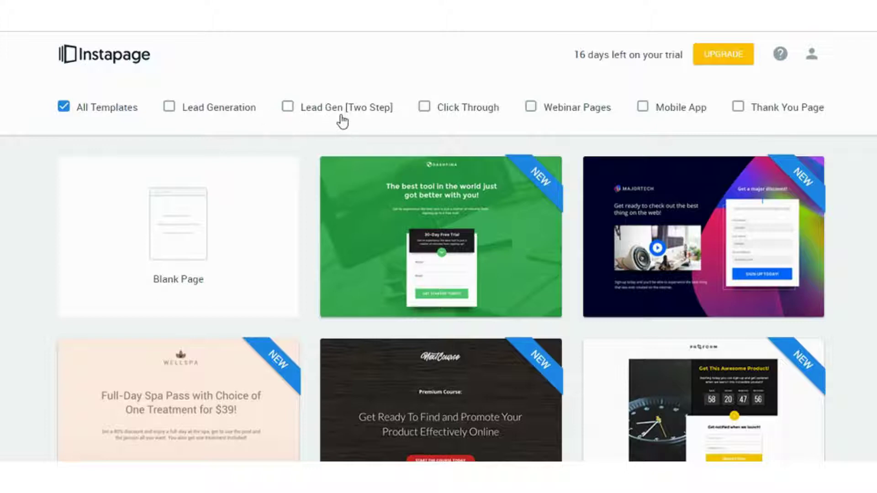
scroll(403, 196, down, 5)
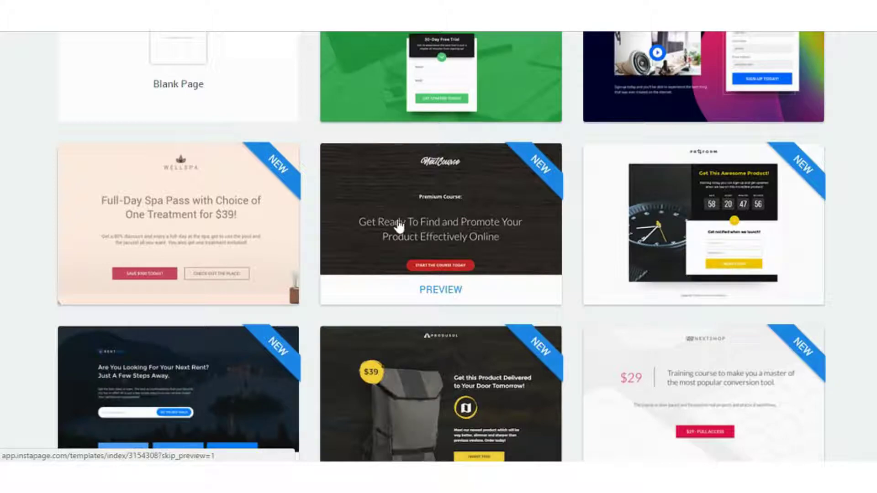
scroll(396, 233, down, 5)
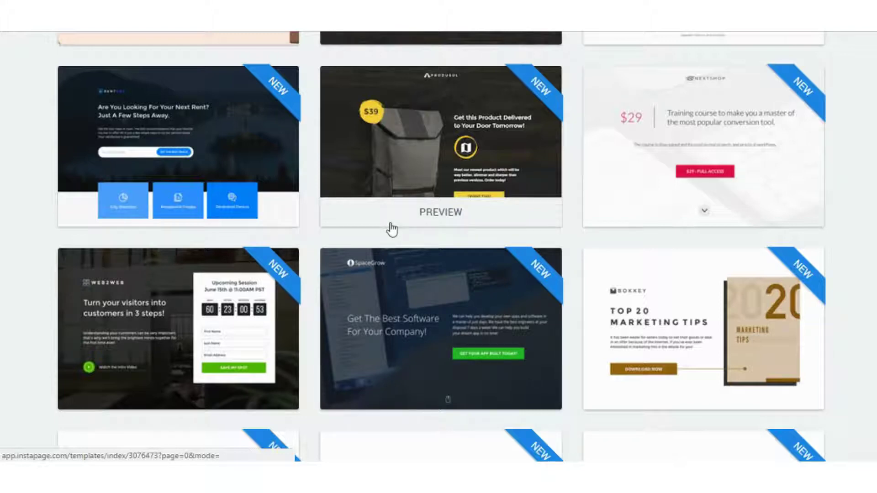
scroll(392, 229, down, 1)
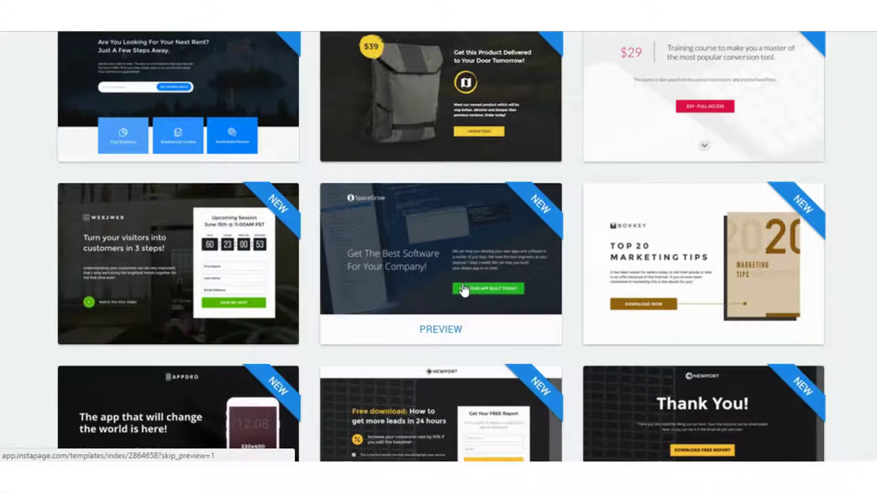
scroll(464, 289, down, 3)
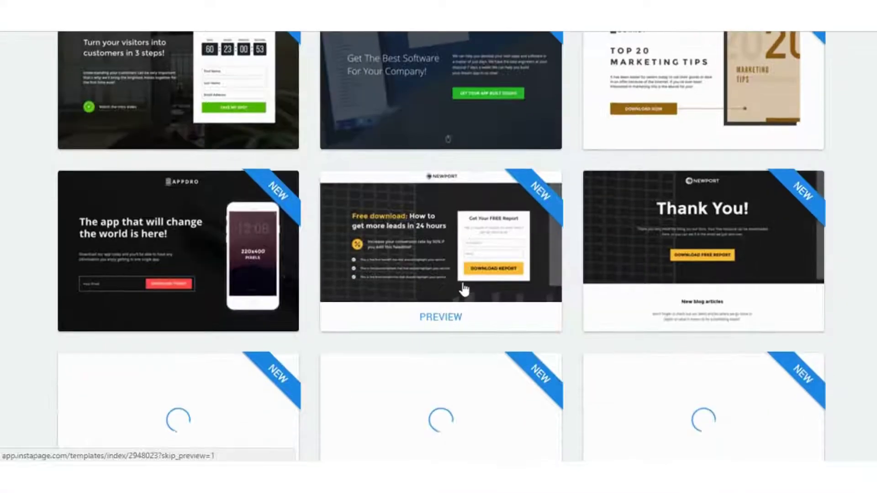
scroll(457, 292, down, 1)
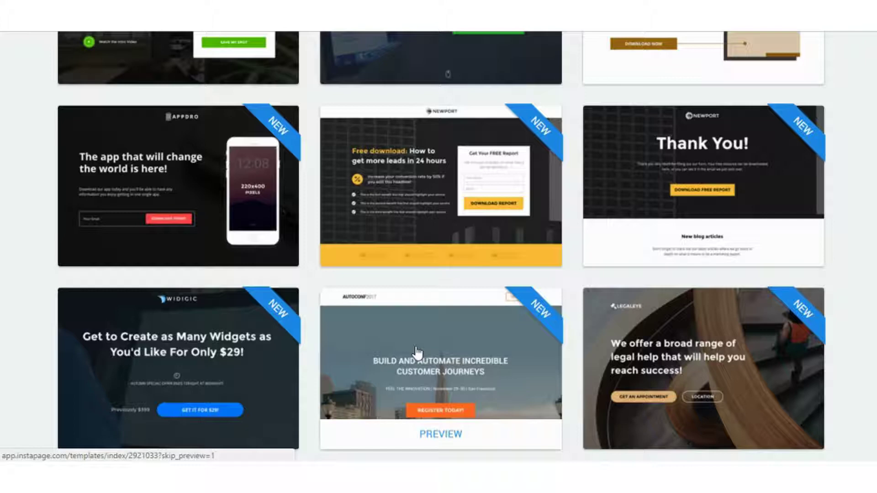
scroll(417, 354, down, 3)
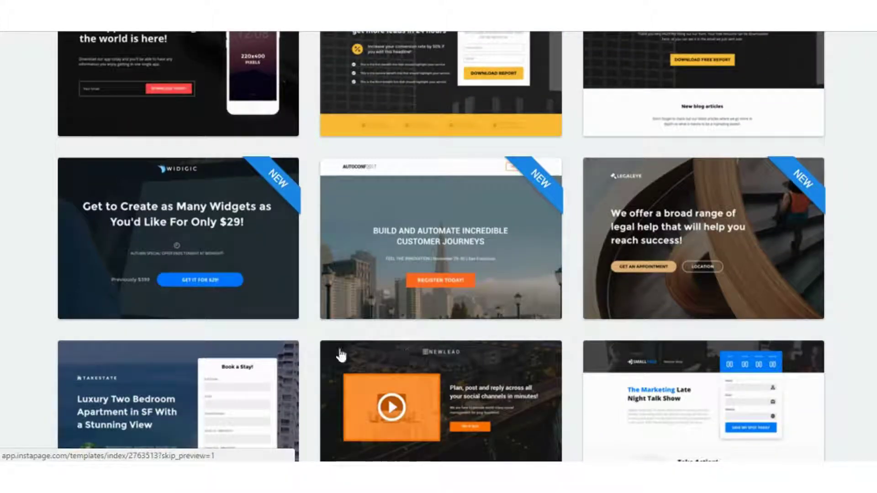
Open the Widigic template's full preview and look over its layout
click(186, 302)
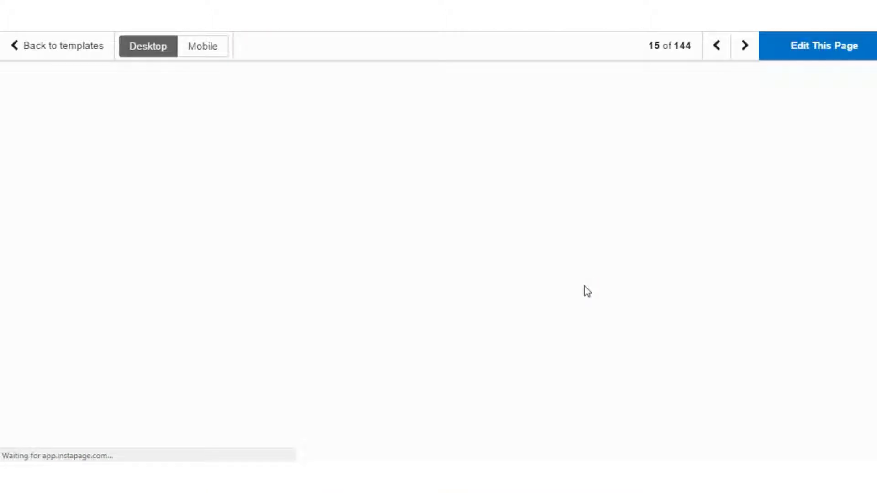
scroll(613, 287, down, 3)
scroll(614, 288, up, 3)
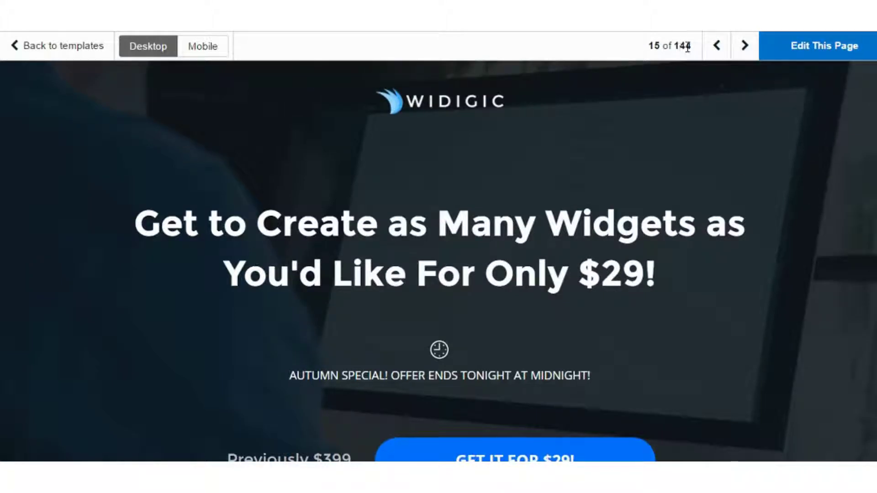
Preview the two templates that follow, the AutoConf2017 conference page and the legal help page, and look over their content
click(742, 48)
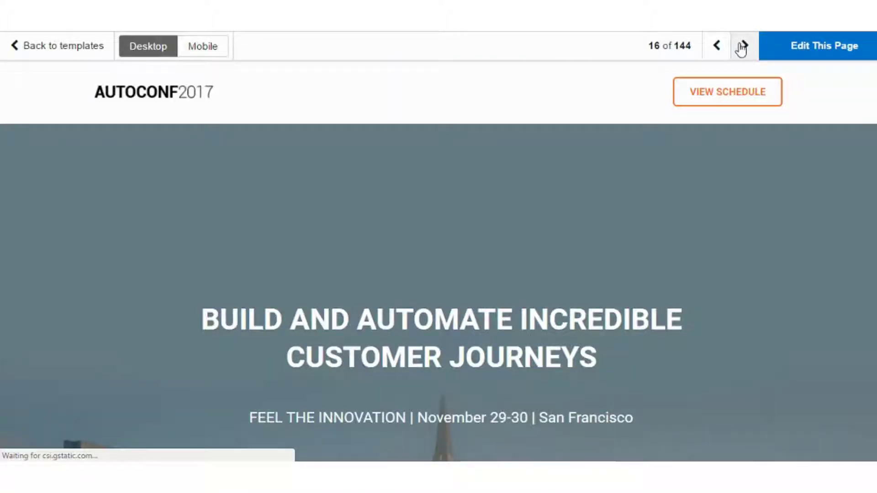
scroll(703, 237, down, 3)
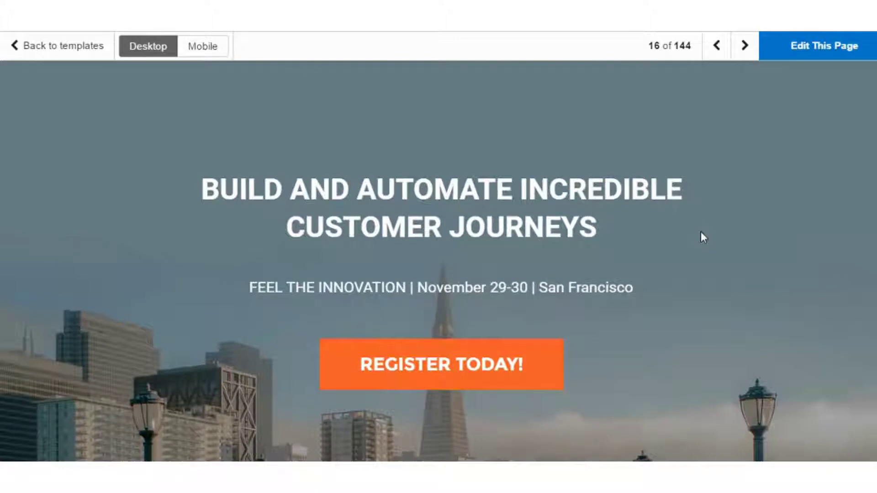
scroll(703, 238, up, 3)
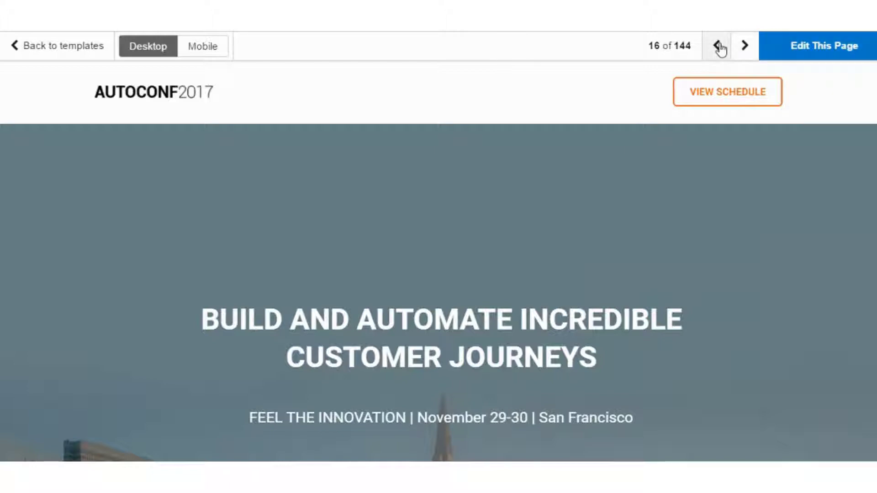
click(745, 51)
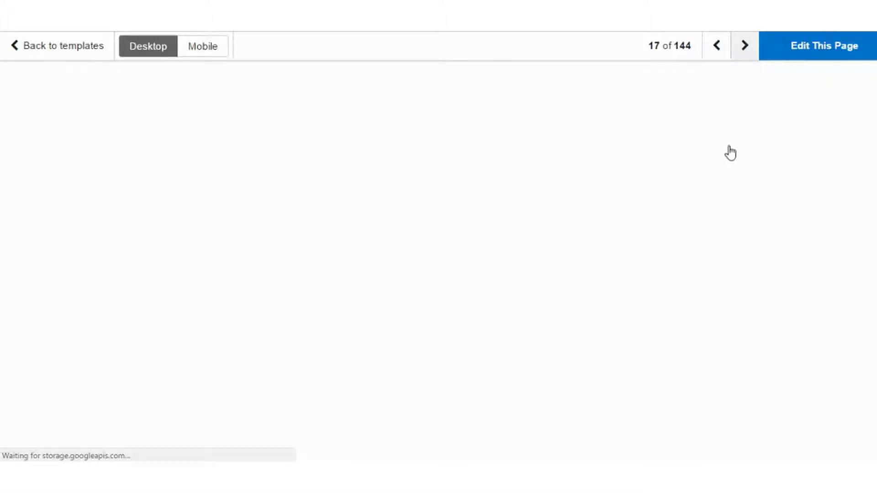
scroll(740, 259, down, 8)
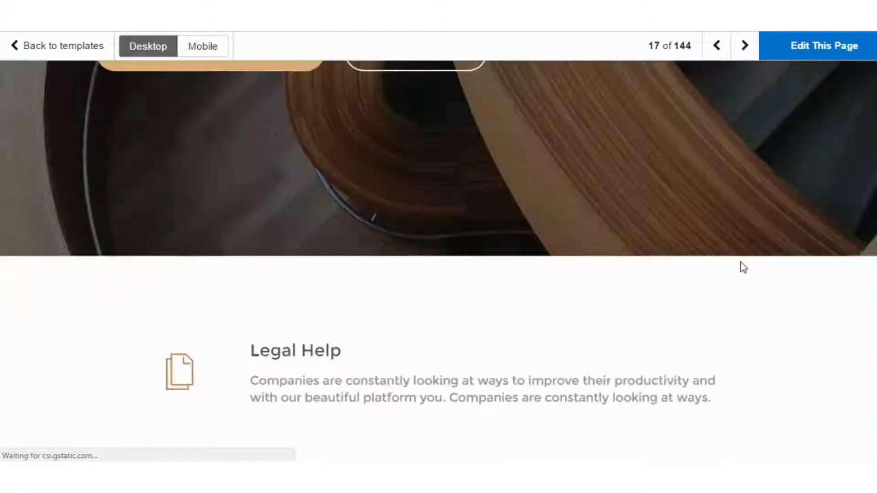
scroll(740, 260, up, 7)
Return to the Widigic template's preview and check its headline and offer section
click(714, 53)
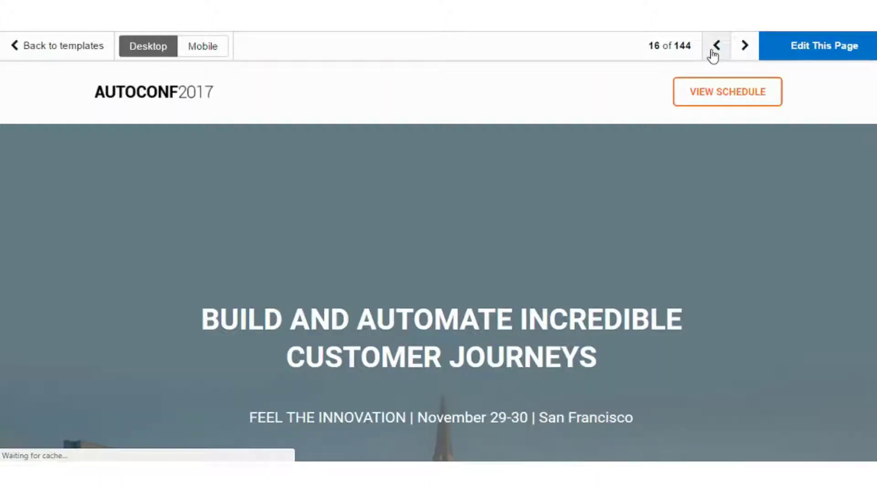
click(715, 51)
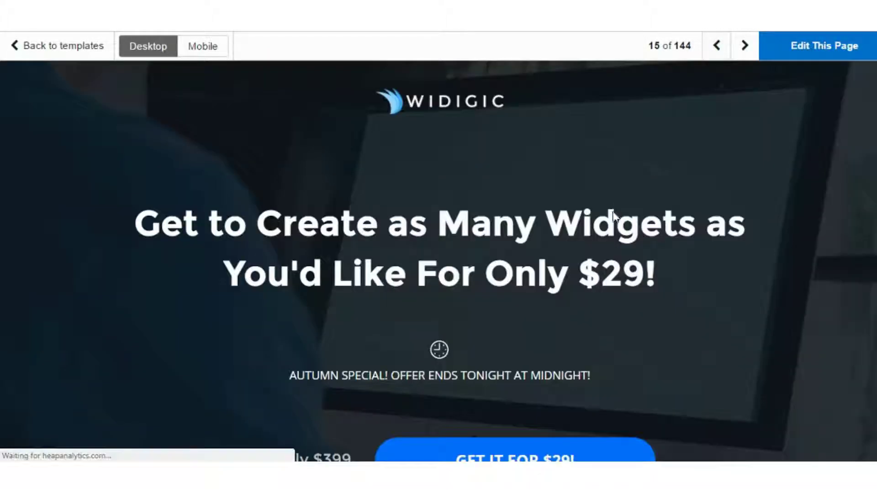
scroll(610, 215, down, 2)
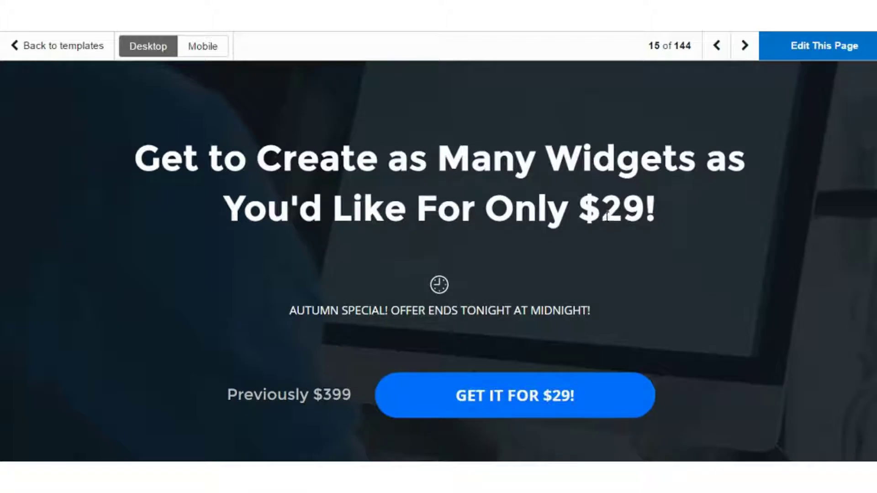
scroll(608, 213, up, 2)
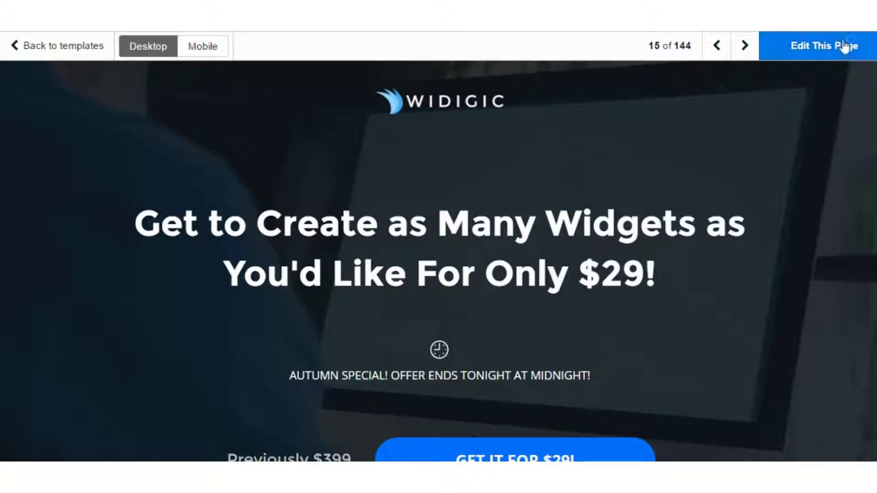
Edit the previewed Widigic template as a new page named "lp2"
click(859, 46)
text(lp2)
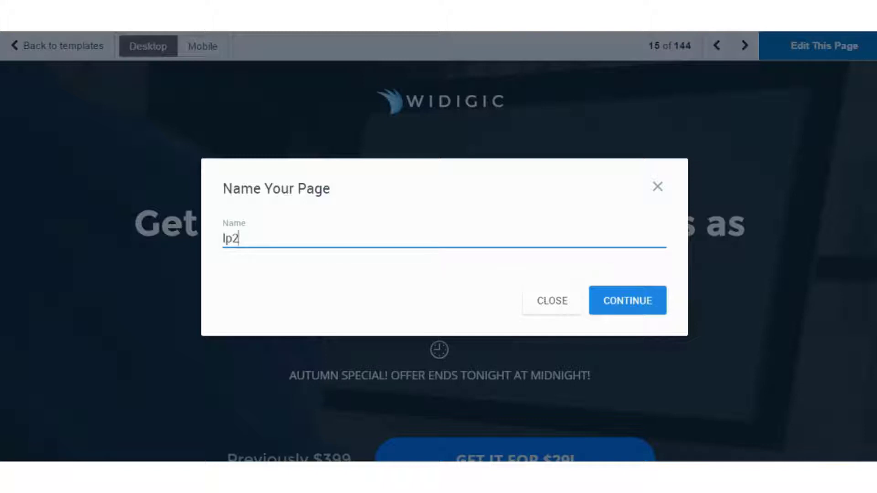
click(660, 302)
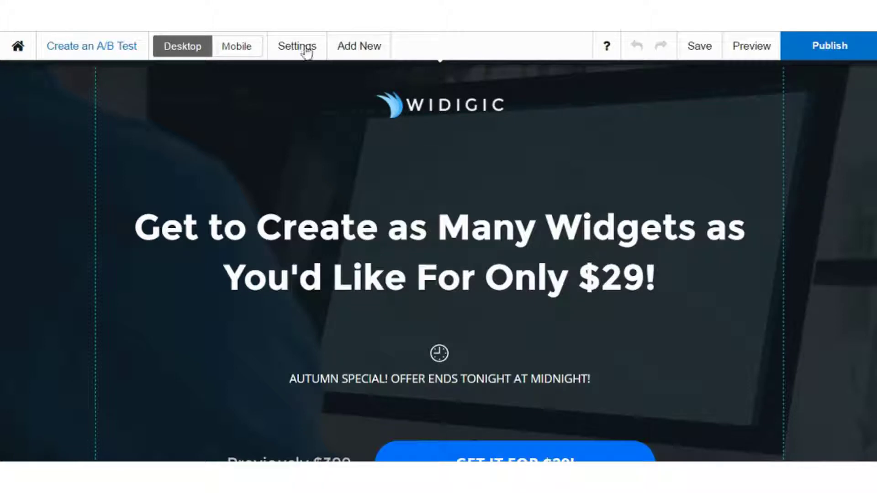
Review the page elements that can be added and the page settings available in the editor
click(360, 54)
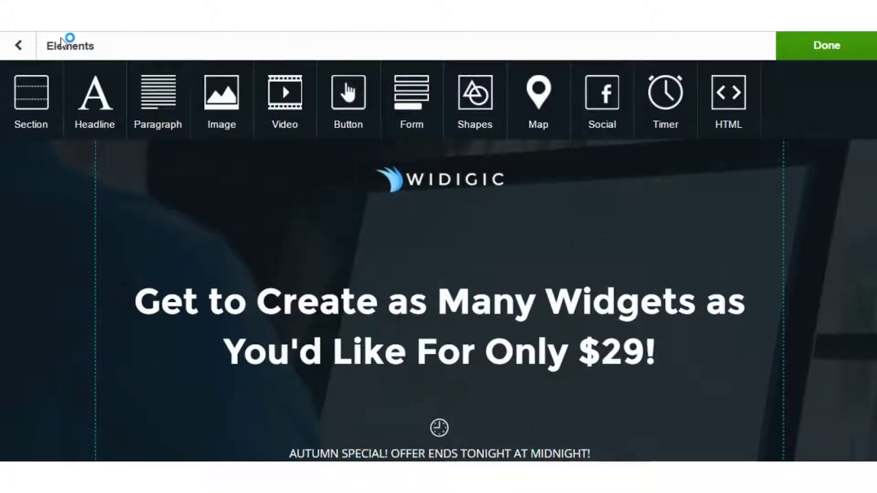
click(26, 46)
click(297, 46)
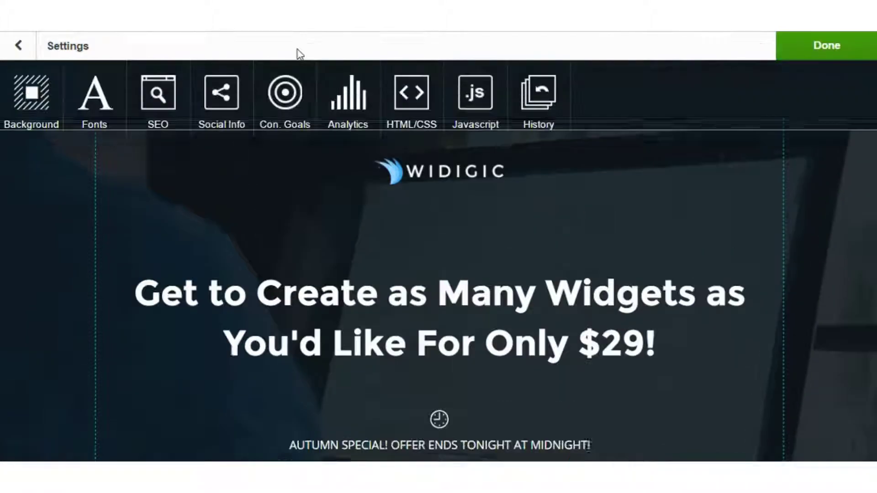
click(30, 45)
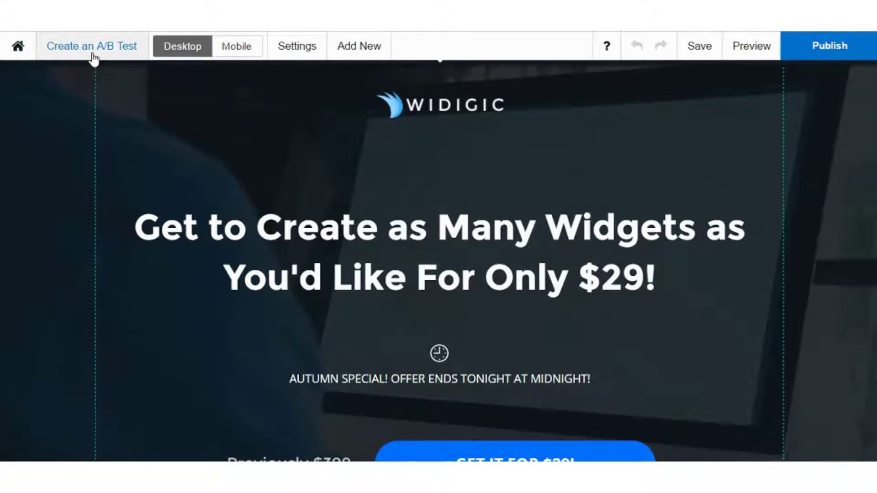
mouse_move(178, 58)
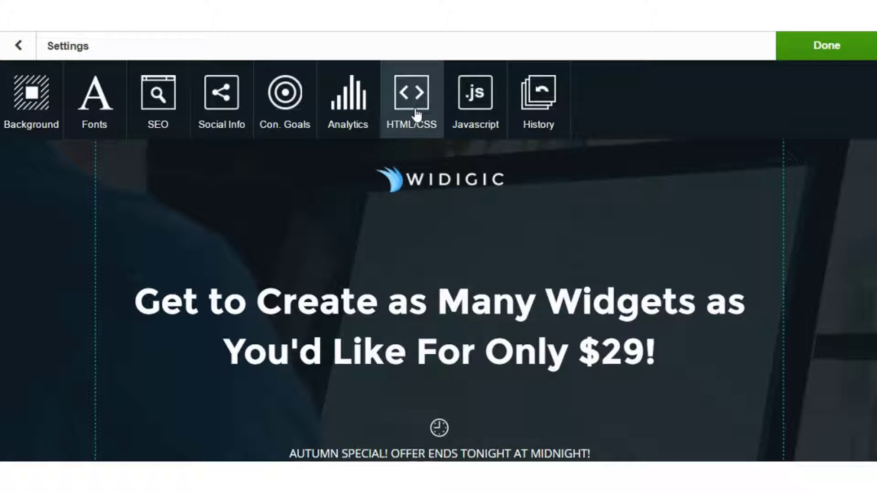
click(23, 45)
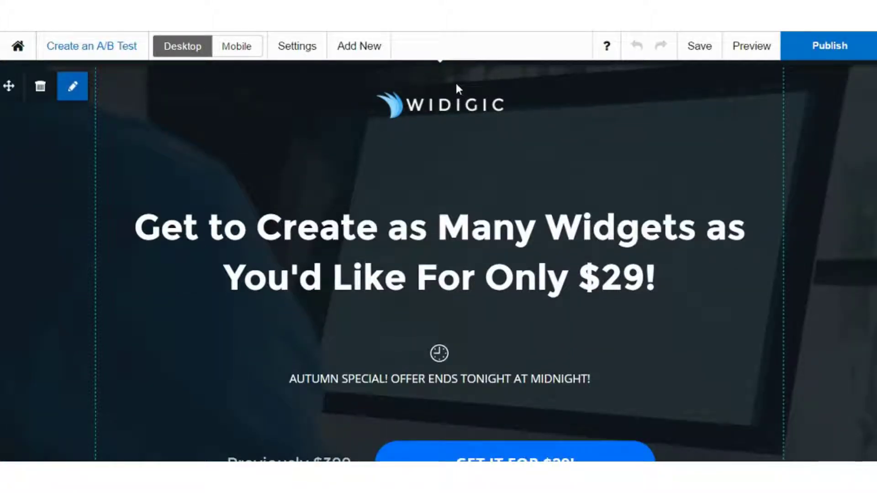
click(346, 51)
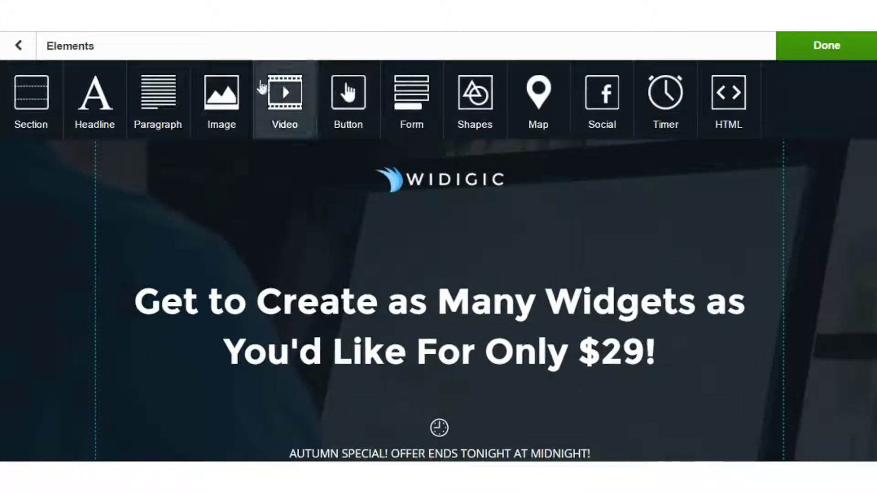
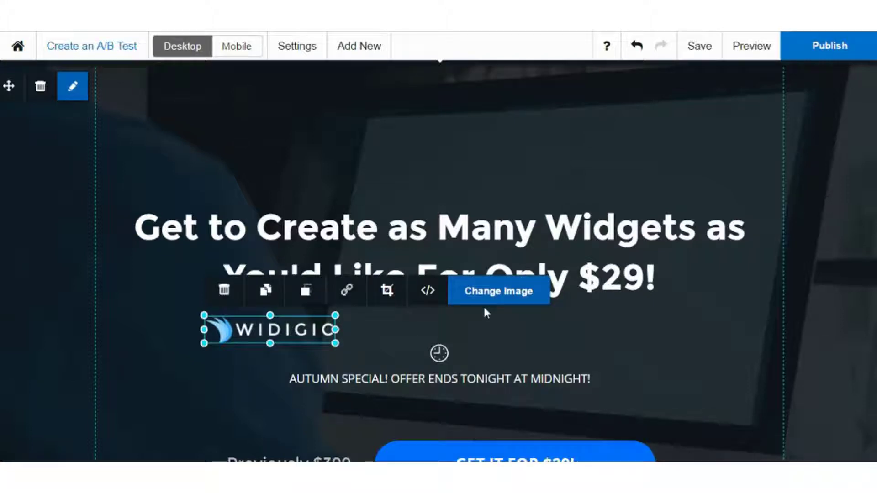
Try enlarging the clock icon over the offer area, and undo the resize
scroll(484, 305, down, 4)
drag(443, 159, 416, 186)
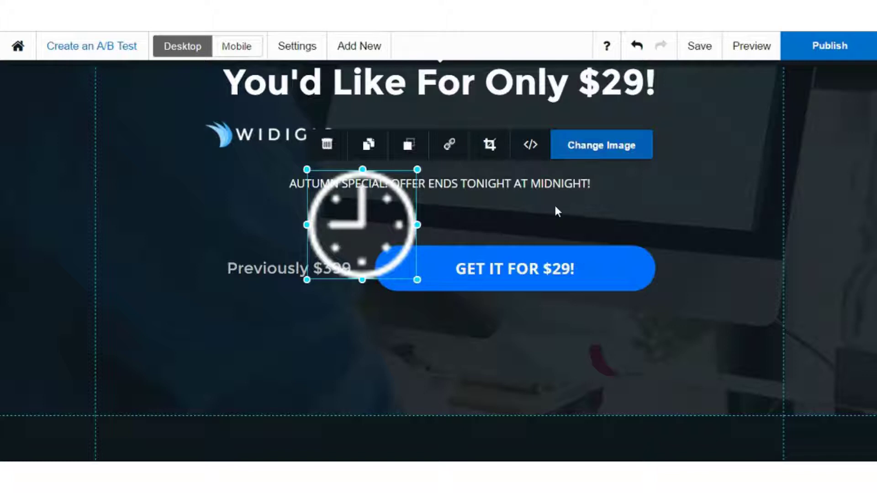
key(ctrl+z)
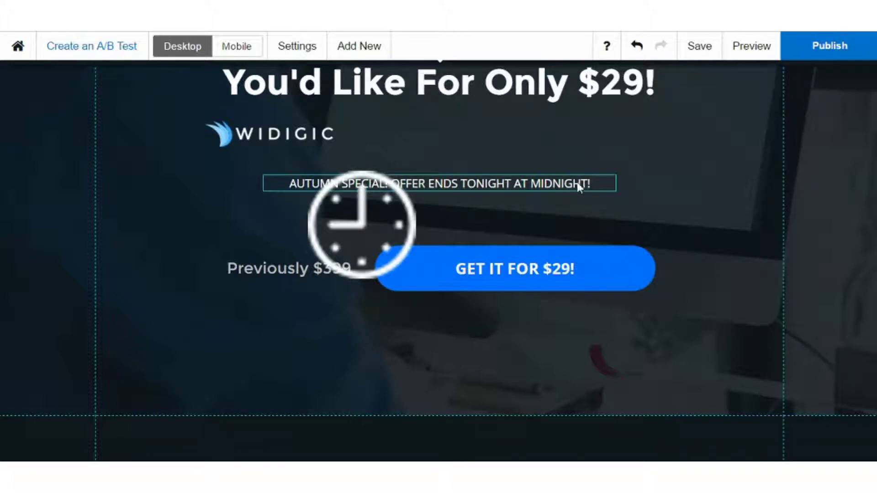
click(378, 229)
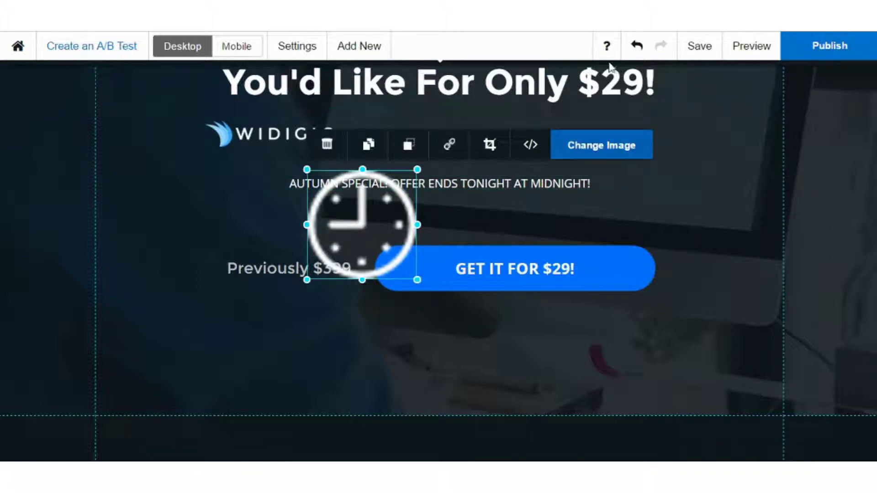
click(638, 46)
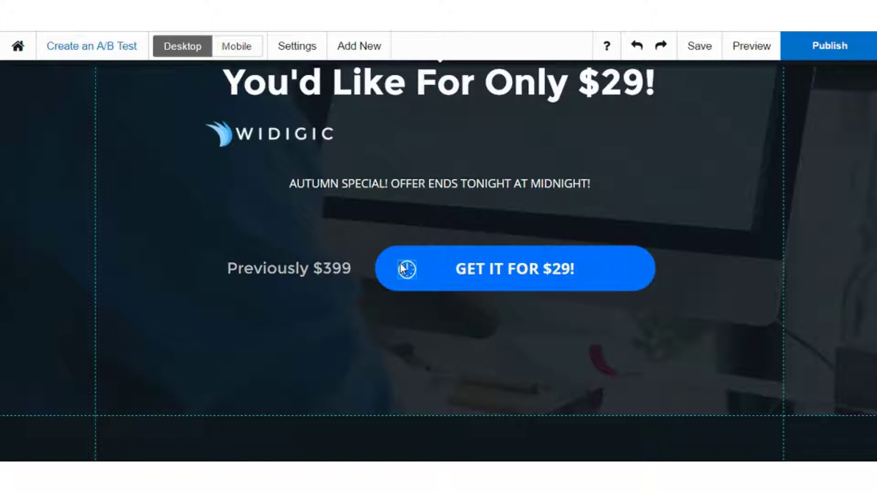
Move the clock icon above the "Autumn special" line, level with the Widigic logo
drag(403, 270, 446, 133)
scroll(446, 206, up, 3)
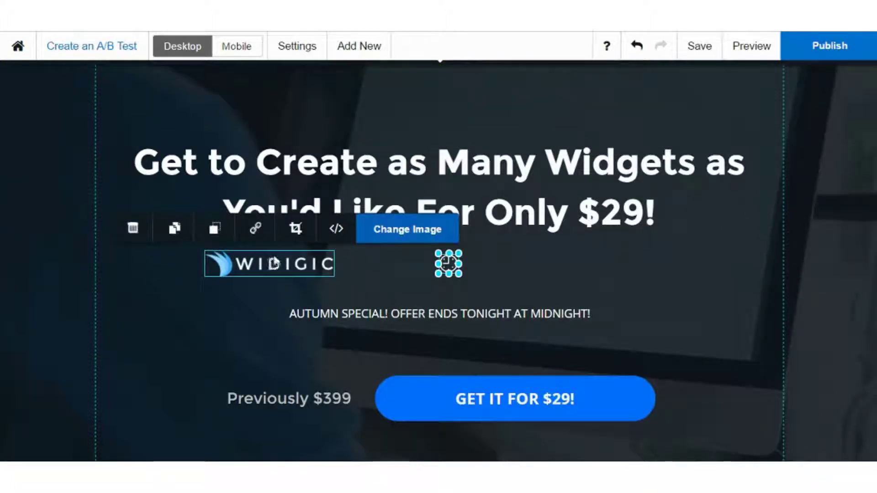
Move the Widigic logo above the headline, roughly centred on the page
drag(269, 263, 461, 109)
scroll(571, 133, up, 2)
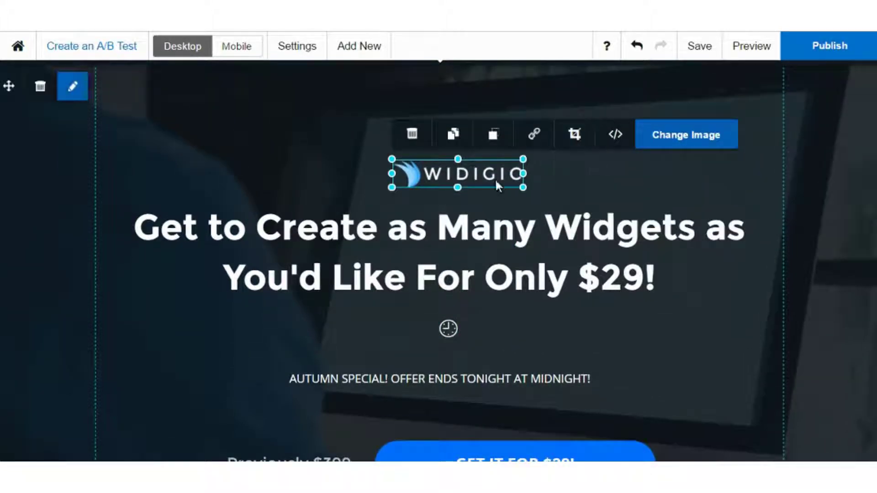
drag(495, 178, 496, 159)
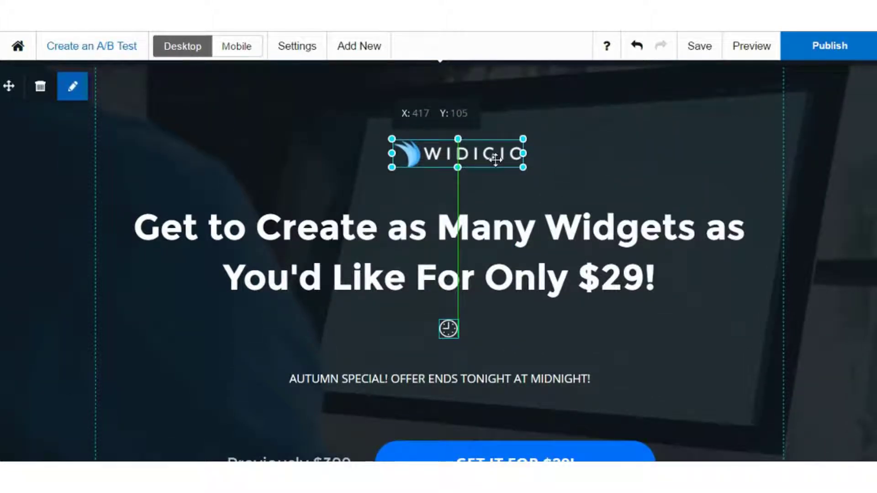
mouse_move(496, 159)
mouse_down()
mouse_move(230, 145)
mouse_move(576, 155)
mouse_move(567, 170)
mouse_move(393, 158)
mouse_move(365, 118)
mouse_move(366, 153)
mouse_move(470, 132)
mouse_move(485, 134)
mouse_move(487, 146)
mouse_up()
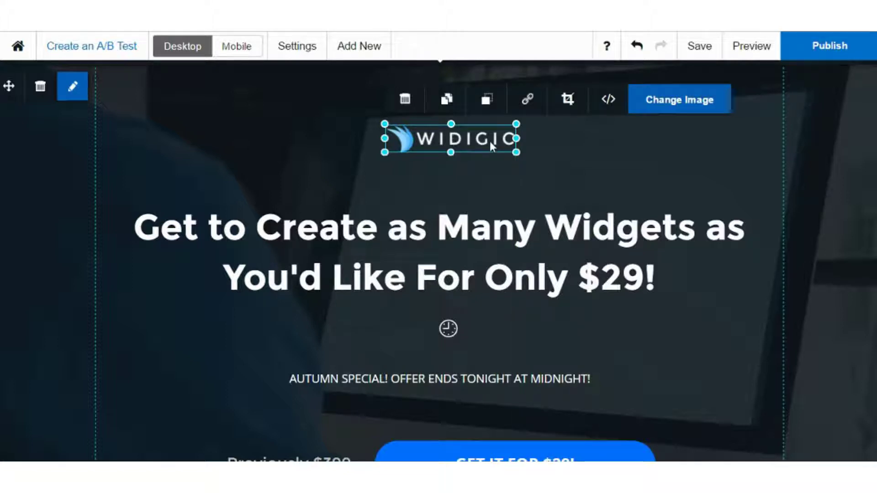
shift+click(428, 237)
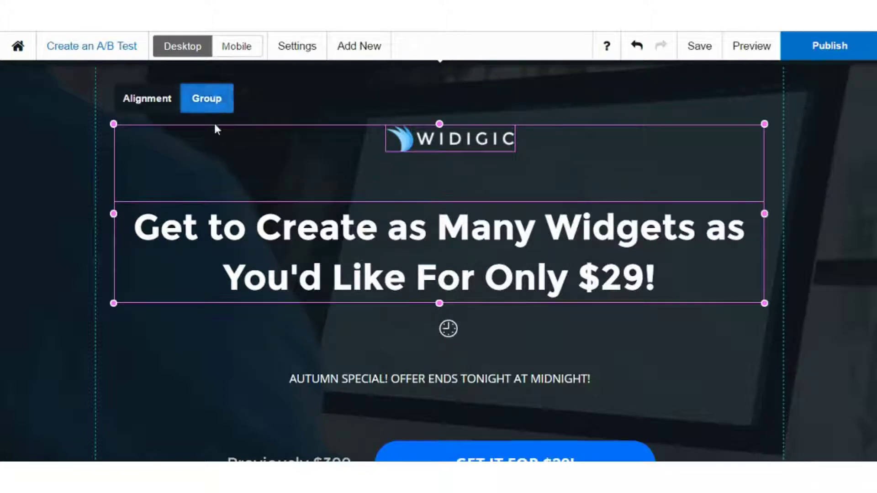
click(238, 313)
Group the three feature circles under "What do I get if I sign-up?" together with the phone icon
scroll(234, 309, down, 7)
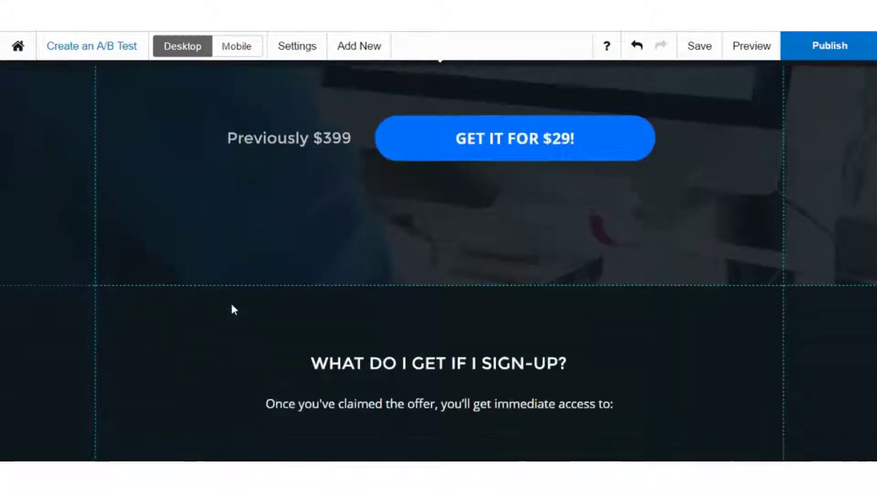
scroll(231, 306, down, 6)
click(242, 245)
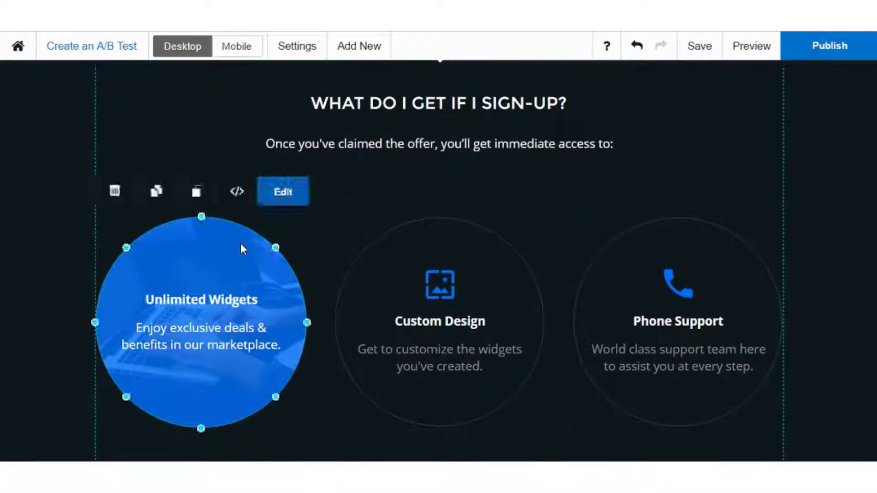
shift+click(418, 246)
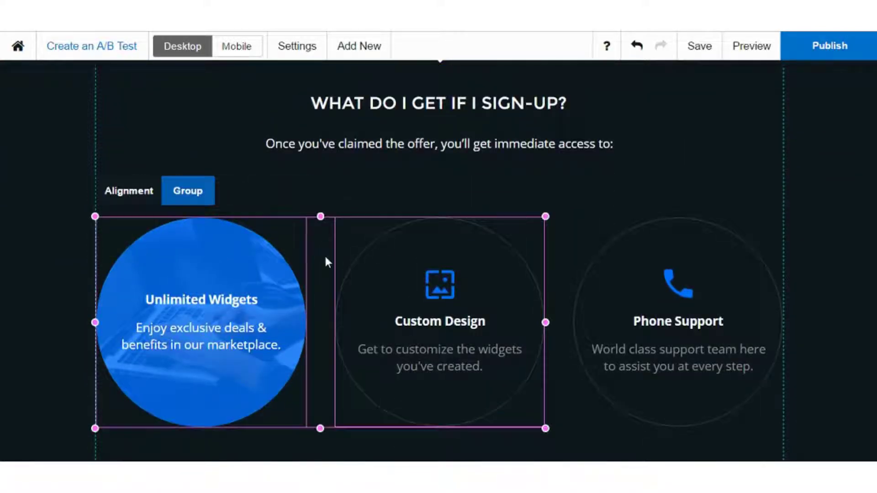
shift+click(679, 274)
shift+click(739, 270)
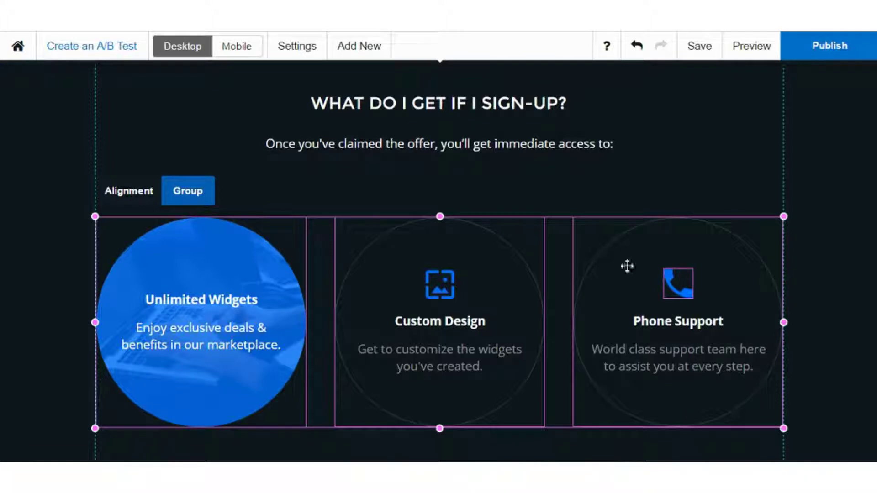
click(188, 191)
Shift the grouped feature circles slightly upward and ungroup them
drag(371, 286, 376, 220)
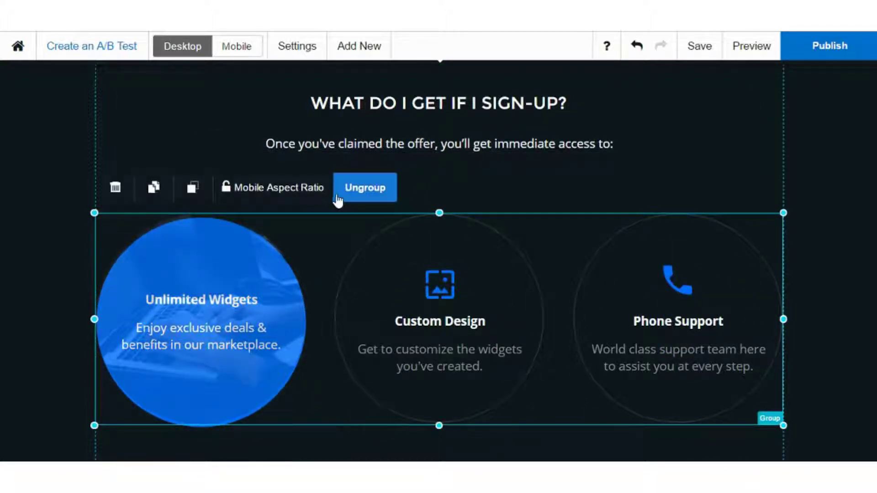
click(395, 198)
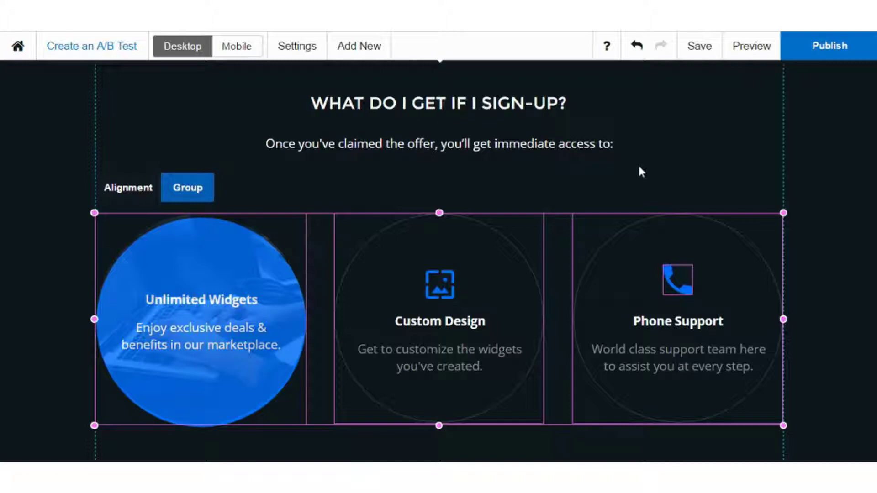
click(806, 168)
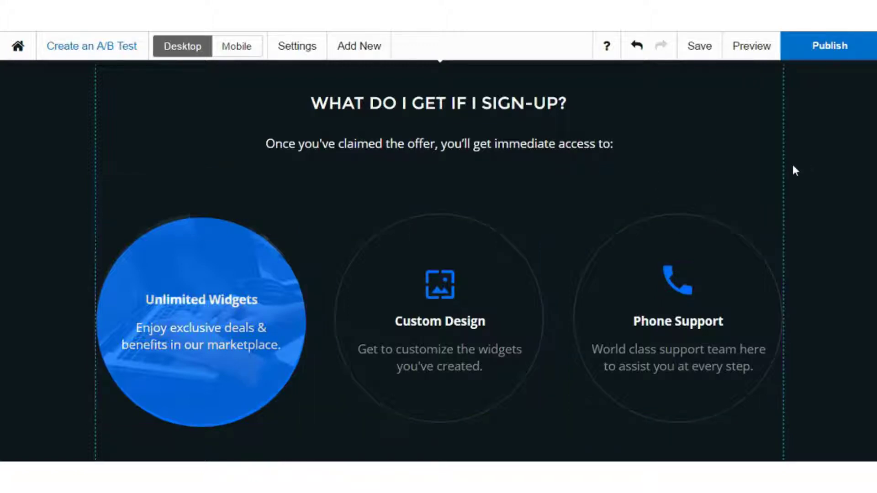
Insert a blank section between the feature circles and the "What's the deadline for this offer?" section
click(359, 44)
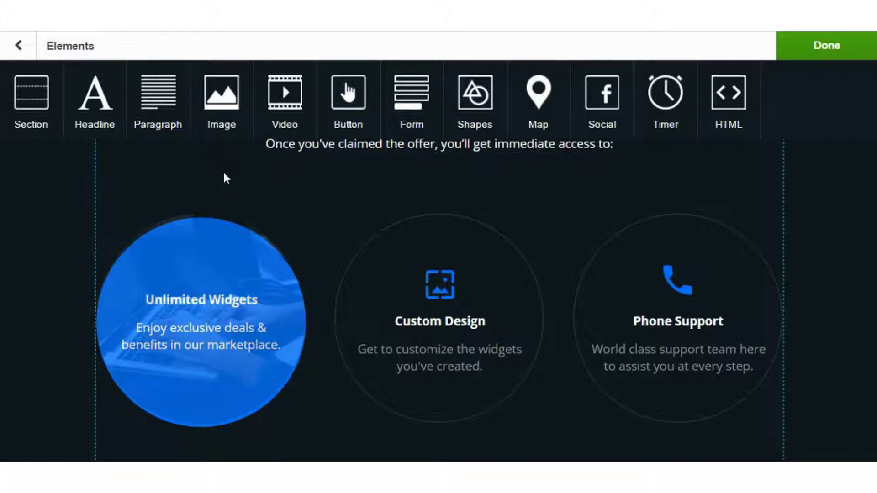
scroll(224, 174, down, 4)
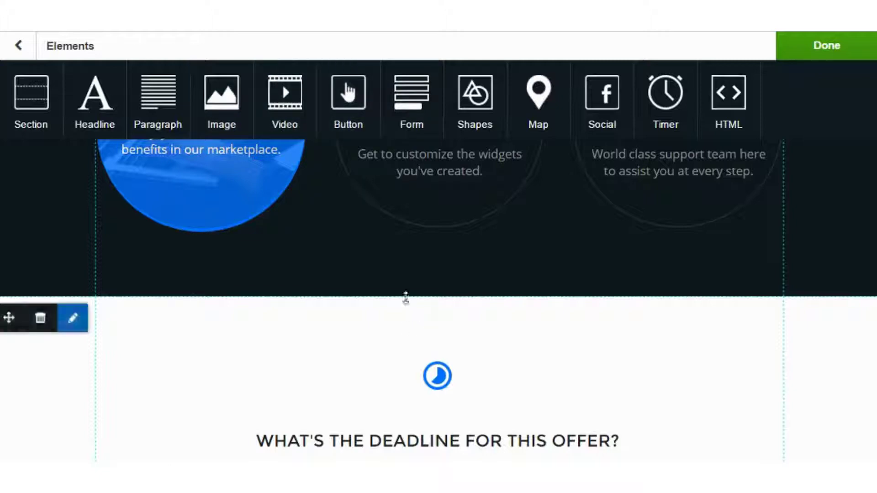
drag(43, 97, 450, 294)
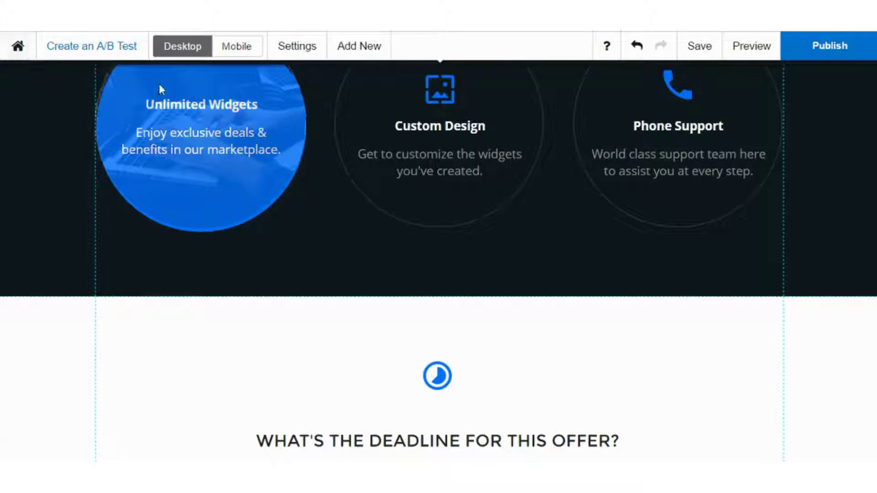
click(338, 49)
drag(35, 68, 440, 233)
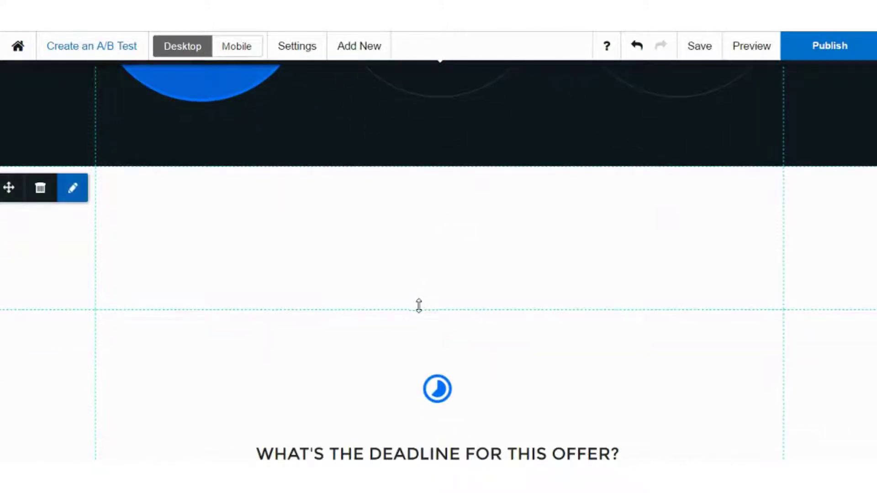
Place a Submit button in the middle of the new section and check its style settings without changing them
key(ctrl+v)
mouse_move(466, 270)
mouse_down()
mouse_move(449, 249)
mouse_move(459, 266)
mouse_up()
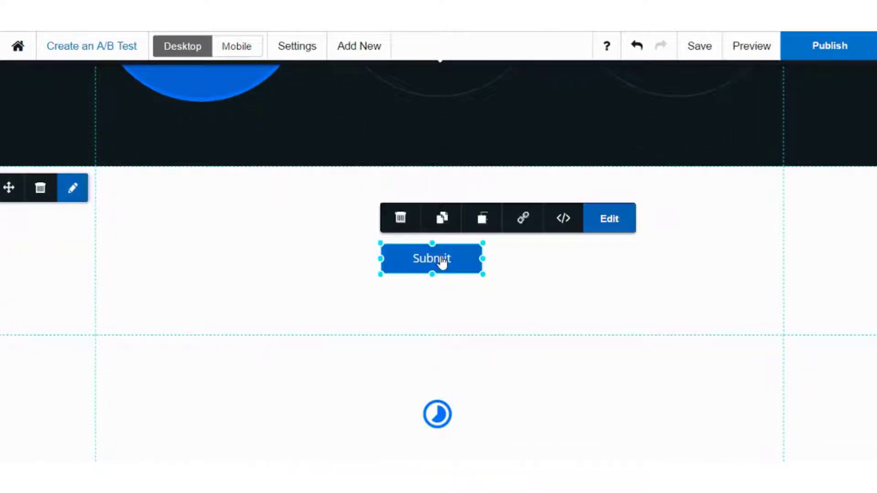
double_click(442, 263)
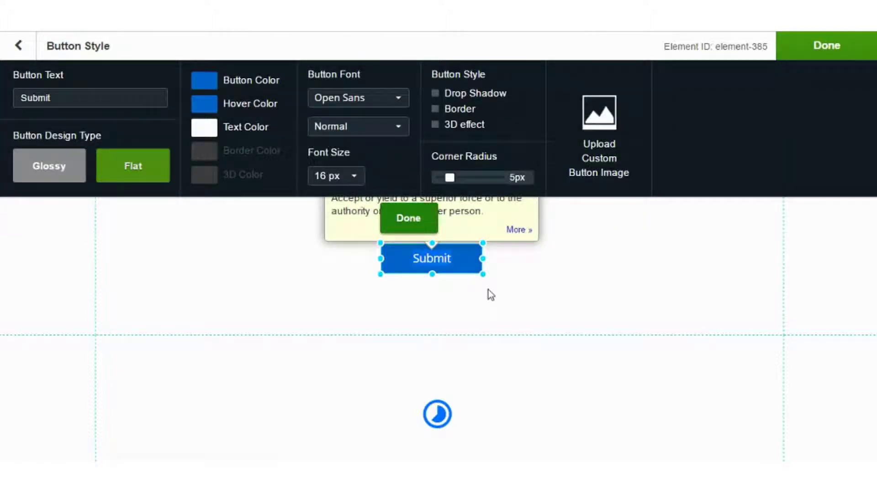
click(464, 270)
click(465, 271)
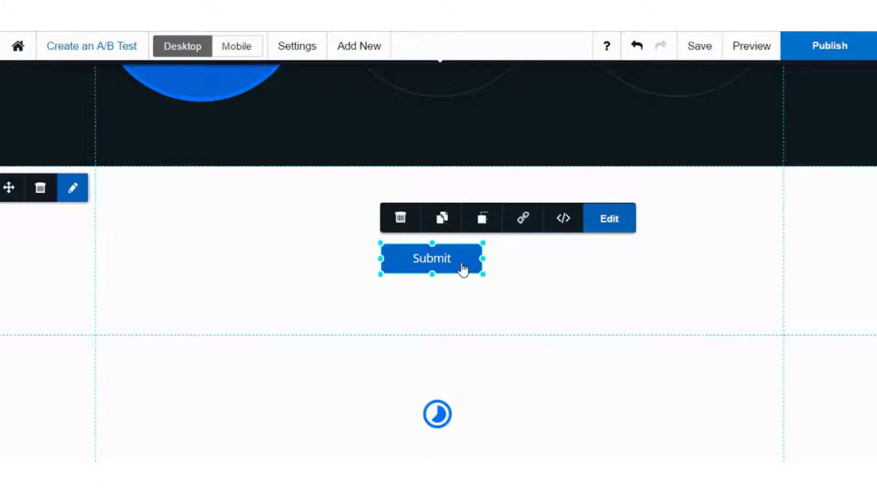
Link the Submit button to a pop-up and place a name and email form in the pop-up's lower half
click(513, 230)
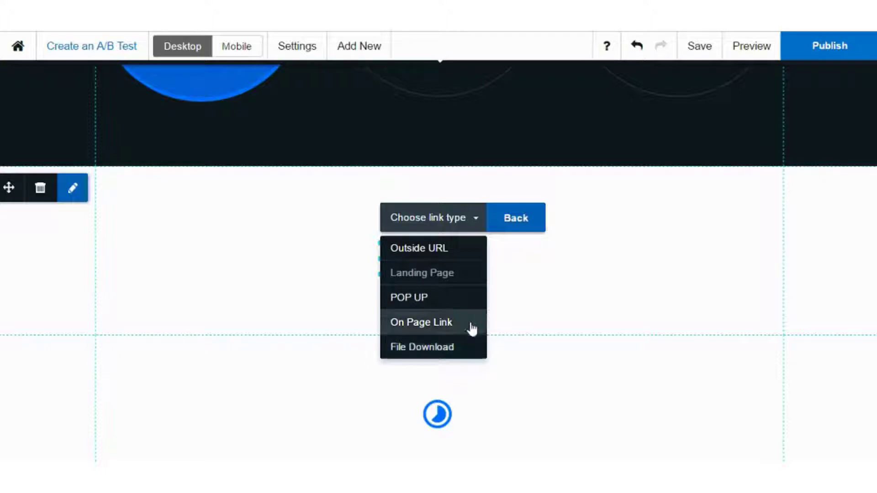
click(466, 303)
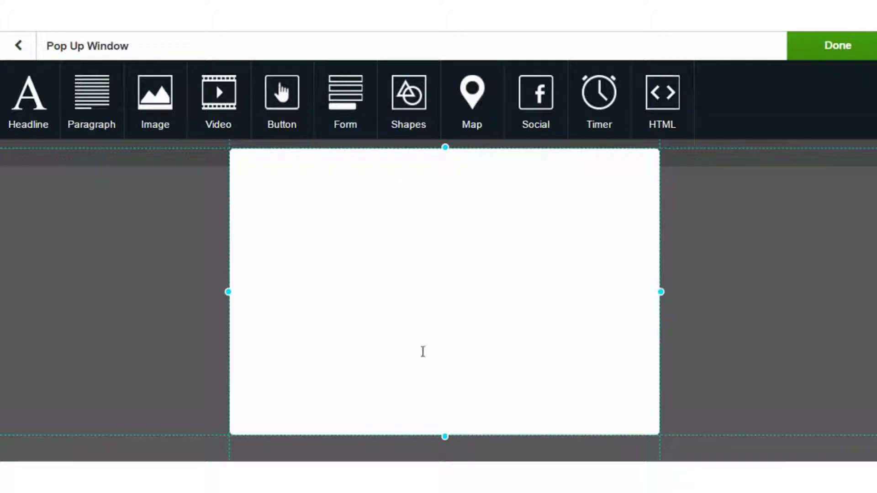
click(344, 76)
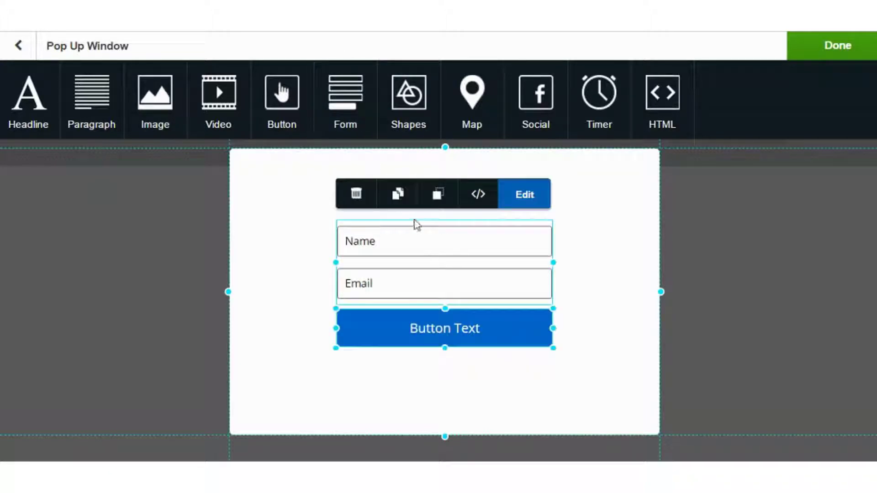
drag(484, 245, 480, 311)
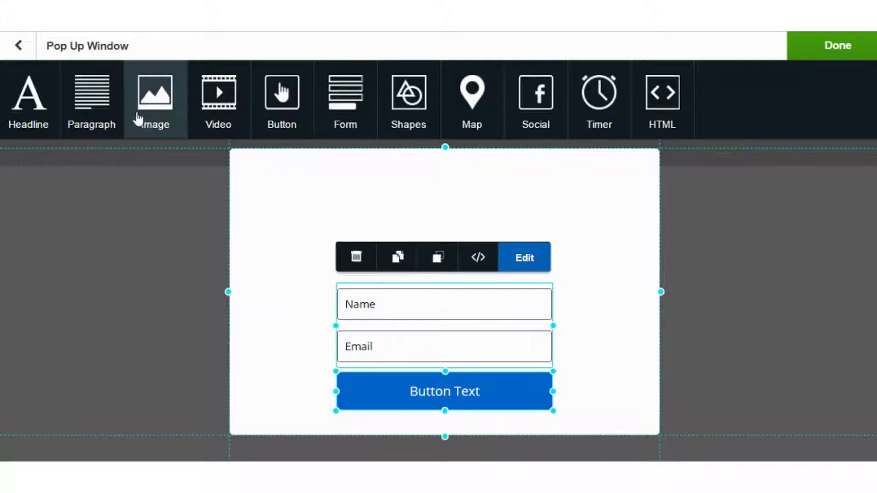
Add a headline and a countdown timer above the pop-up's form, shrinking the timer to the form's width
click(39, 114)
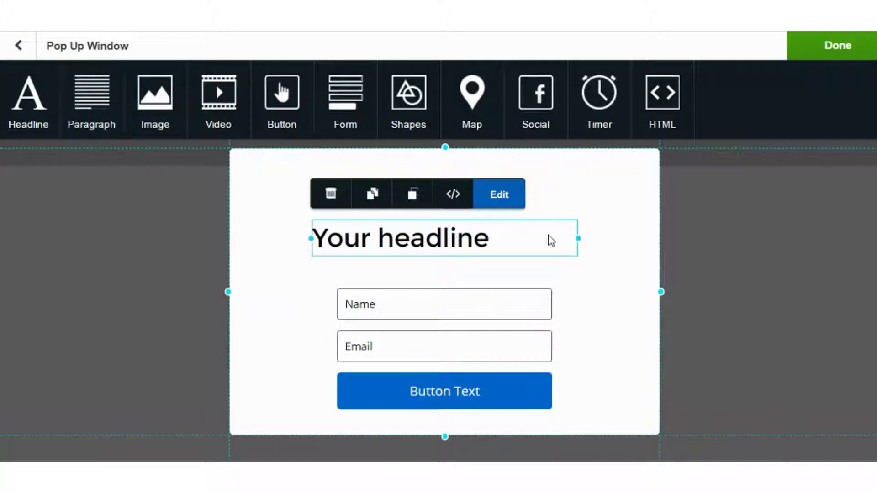
drag(559, 237, 582, 182)
click(599, 92)
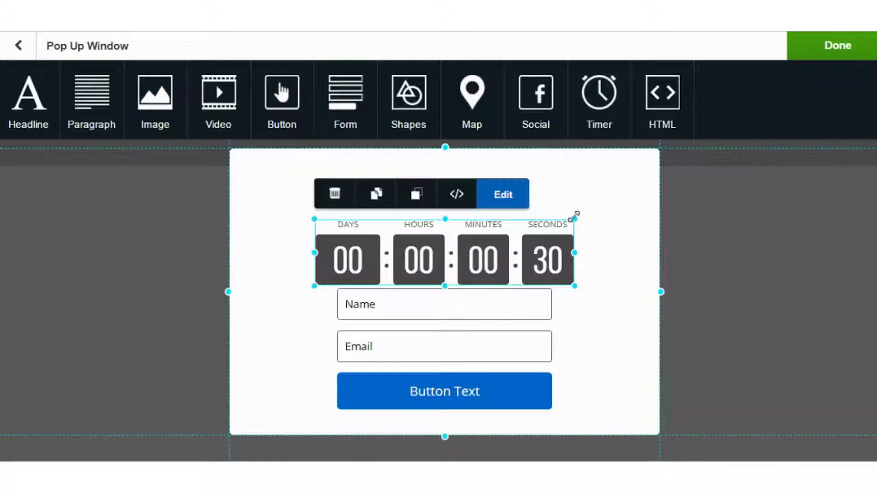
drag(575, 219, 564, 228)
drag(504, 259, 526, 249)
drag(490, 192, 515, 191)
click(606, 301)
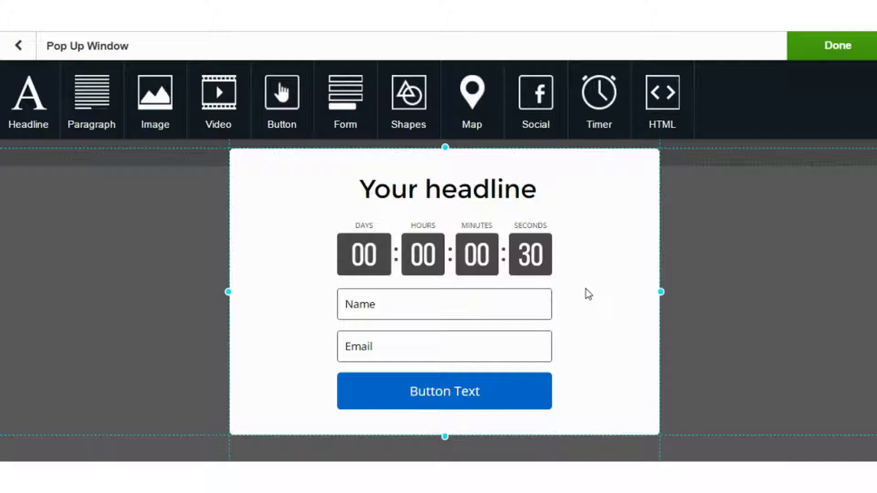
Review the countdown timer's color, date, time zone and label settings, and close them
click(512, 267)
click(522, 197)
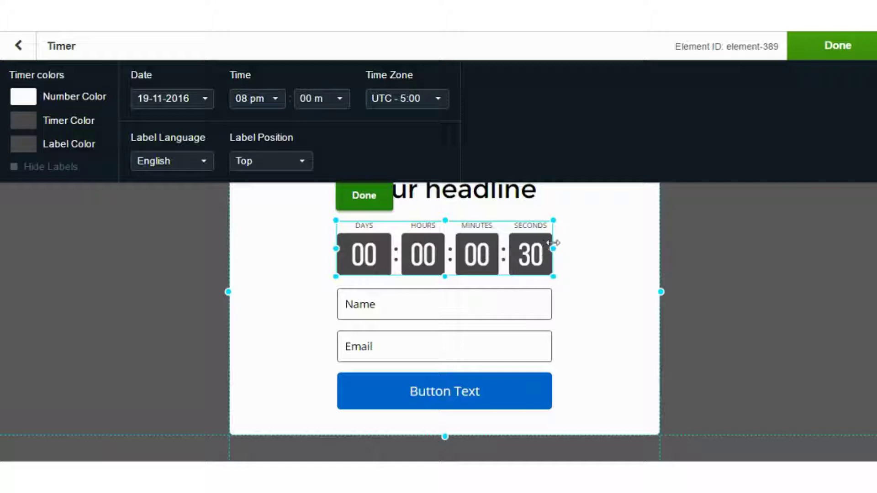
click(366, 203)
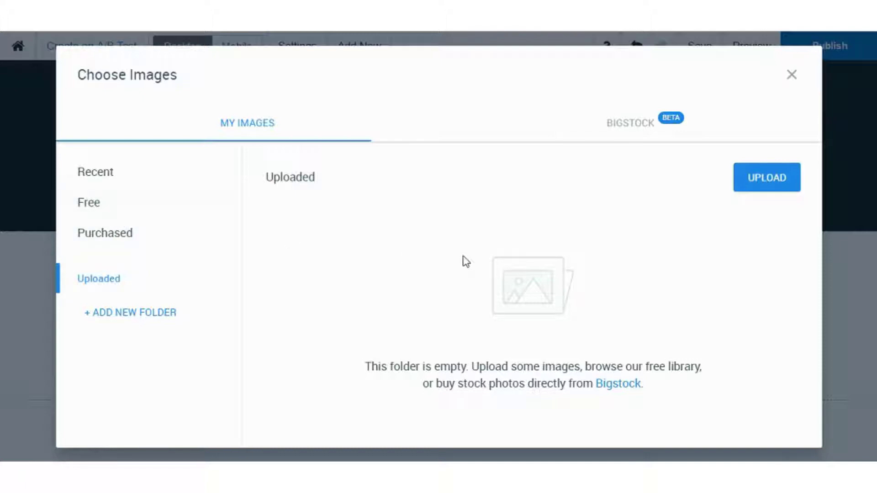
Browse the free and purchased images in the image library
click(99, 210)
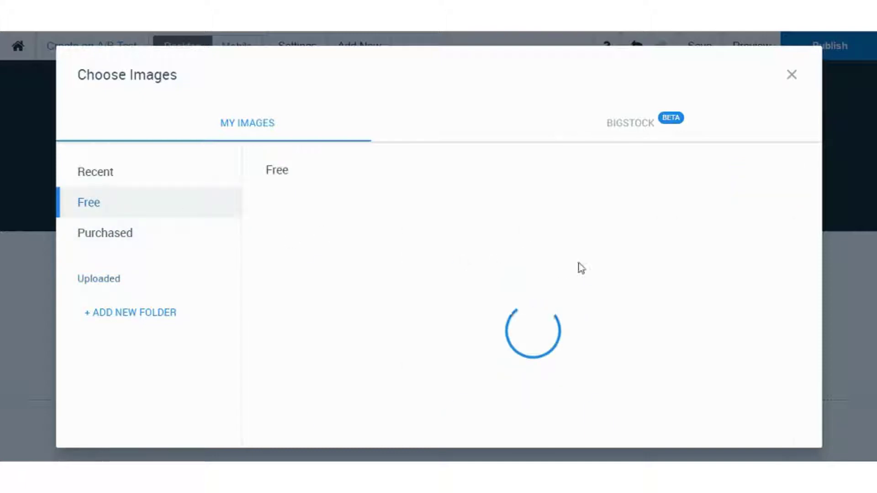
mouse_move(573, 266)
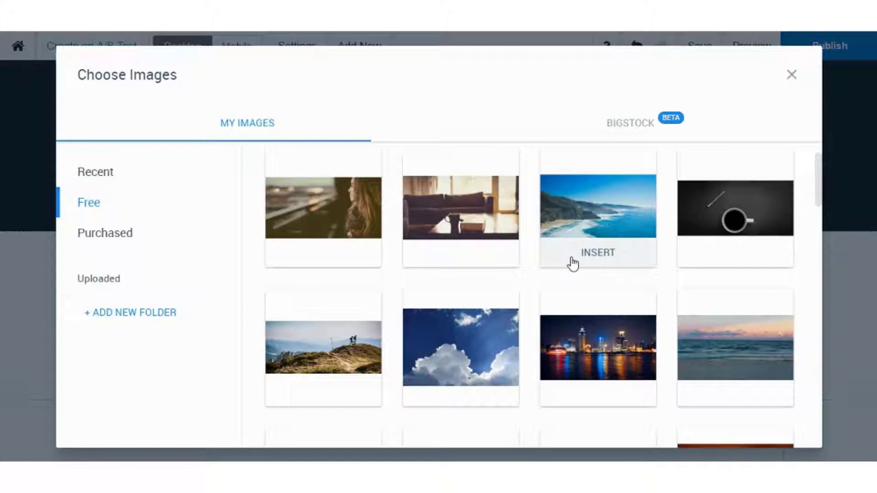
scroll(574, 264, down, 3)
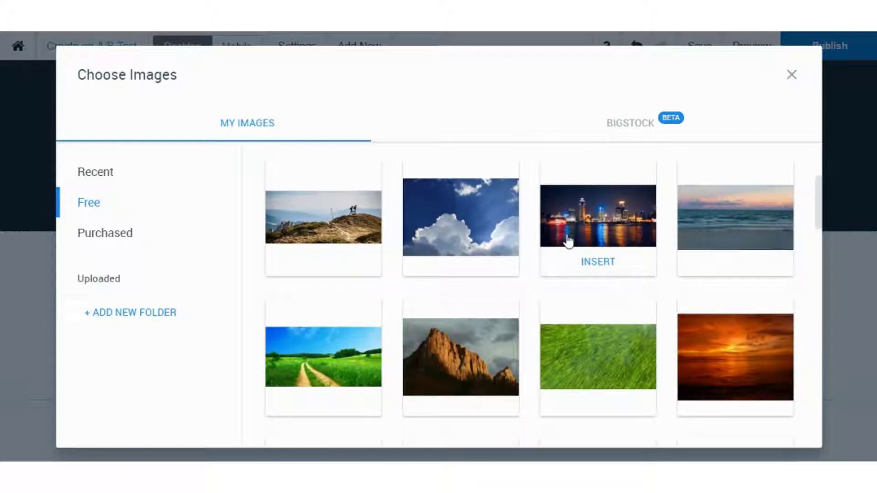
scroll(568, 240, down, 6)
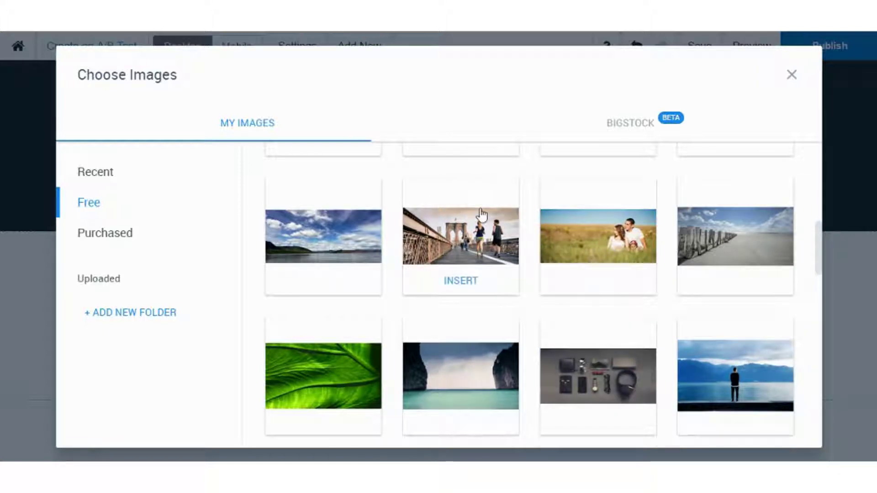
click(149, 237)
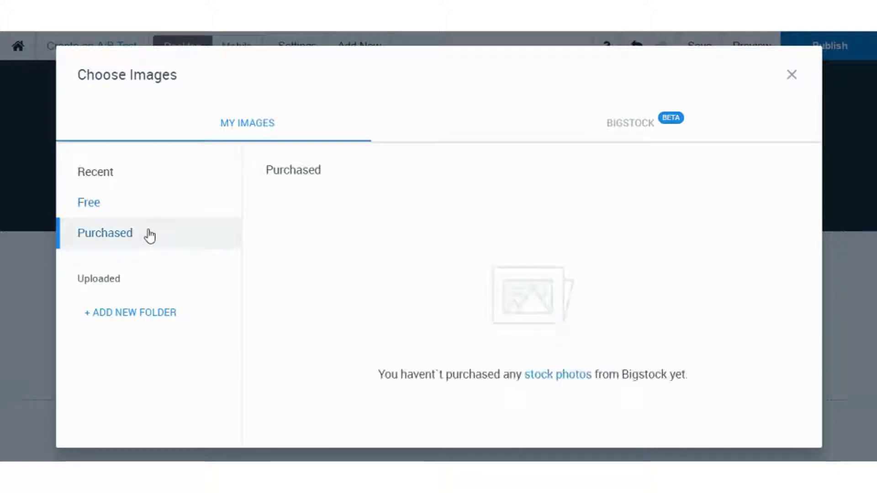
Search the Bigstock stock photos for "trees" and look through the images offered
click(643, 136)
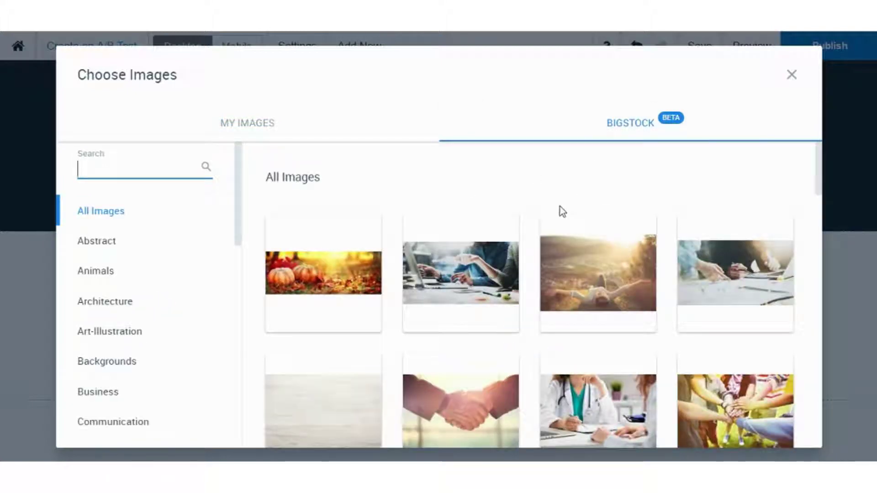
scroll(556, 214, down, 3)
scroll(556, 214, down, 2)
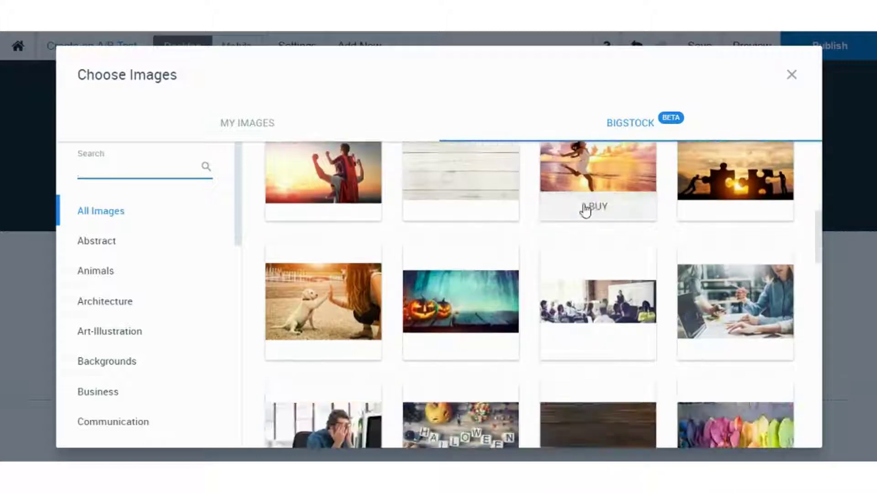
text(trees)
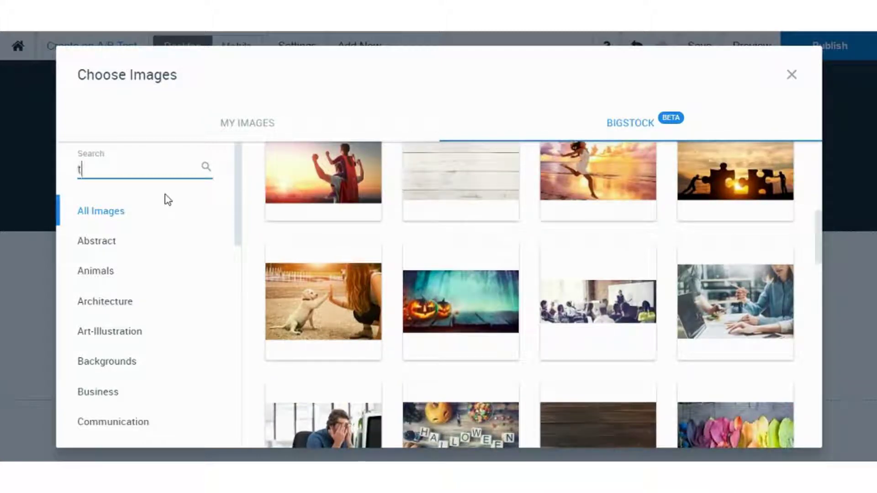
key(Return)
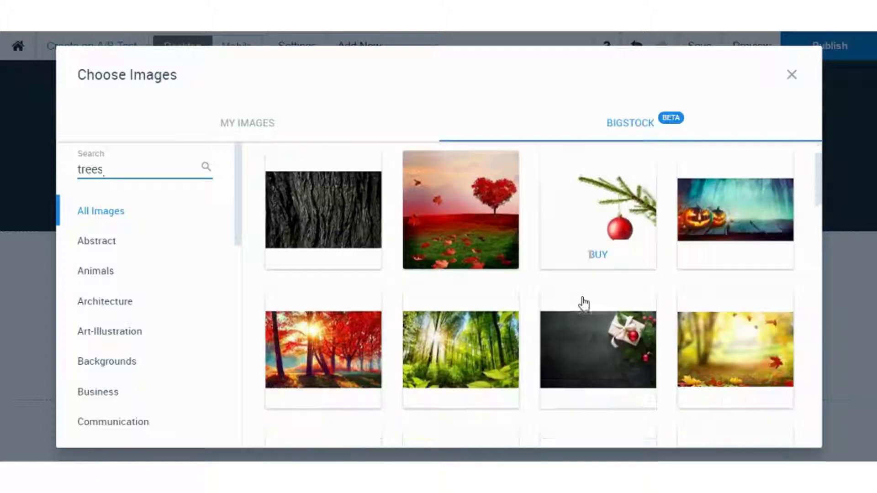
scroll(584, 303, down, 4)
scroll(584, 304, down, 4)
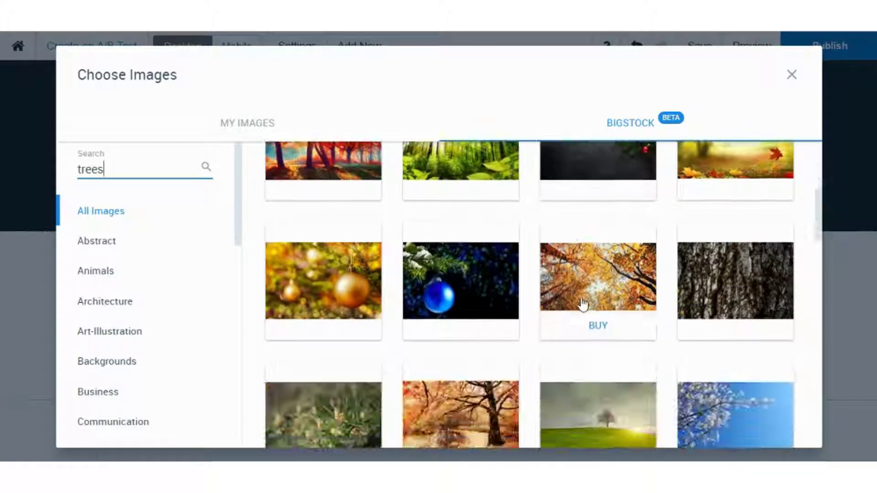
scroll(579, 320, down, 1)
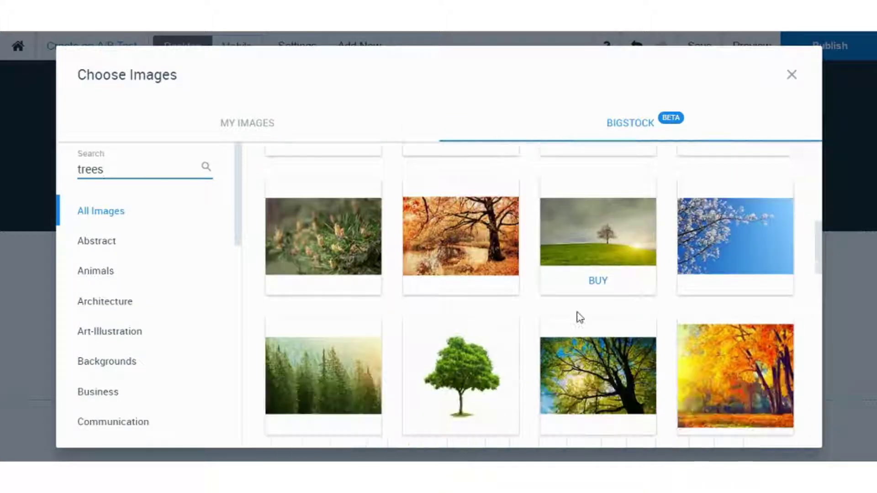
Preview the stock photo of a lone tree on a green hill with its purchase details, and close the image library
click(586, 288)
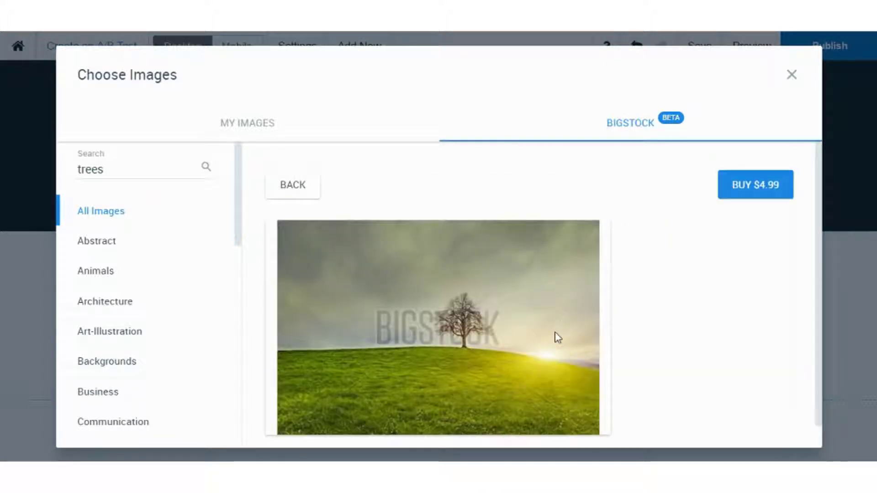
scroll(409, 327, down, 1)
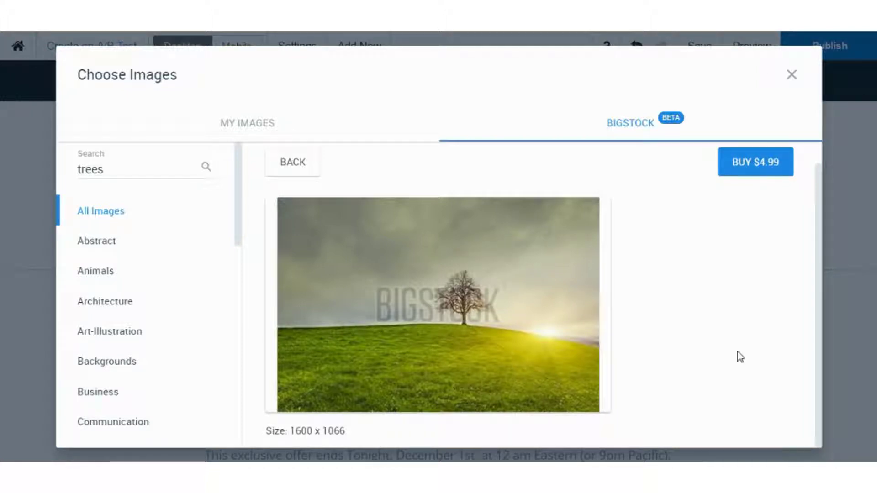
click(793, 76)
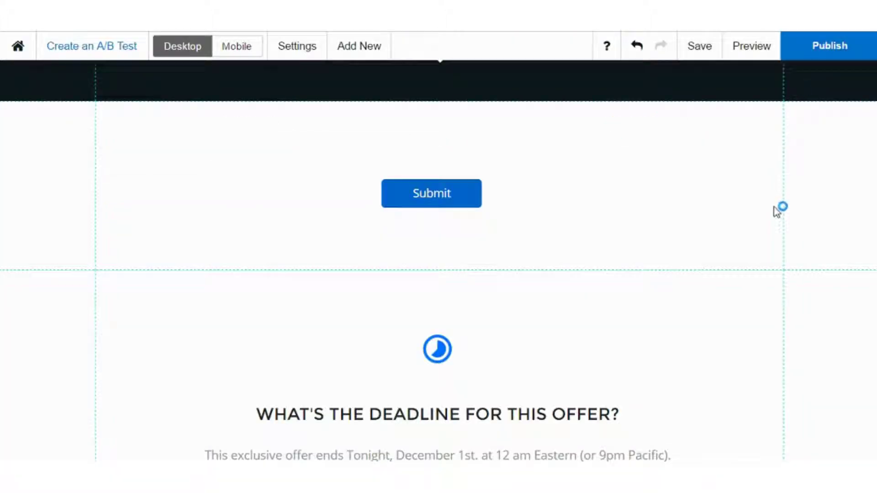
mouse_move(779, 203)
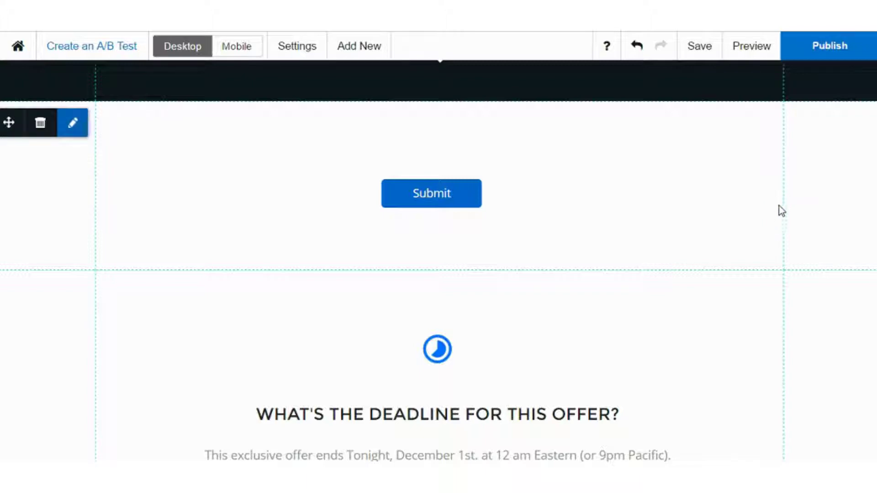
Try to add a second A/B test variation of the page, and return to the page editor
scroll(780, 206, up, 3)
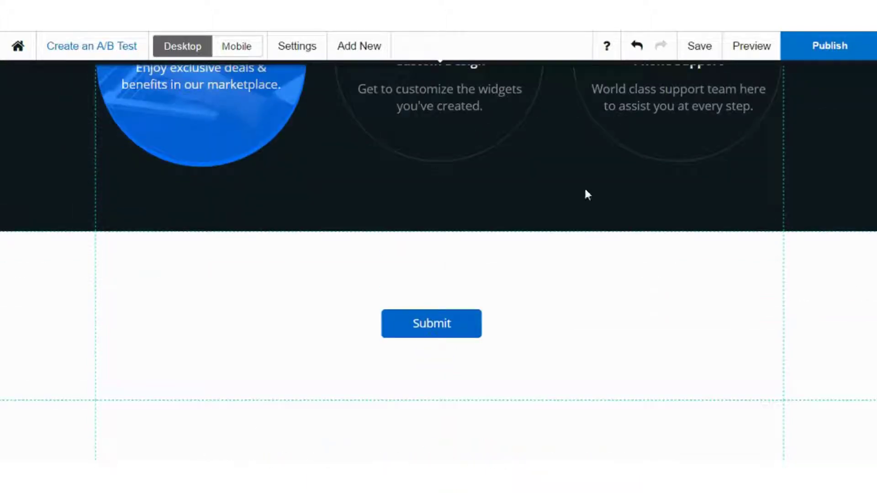
click(127, 48)
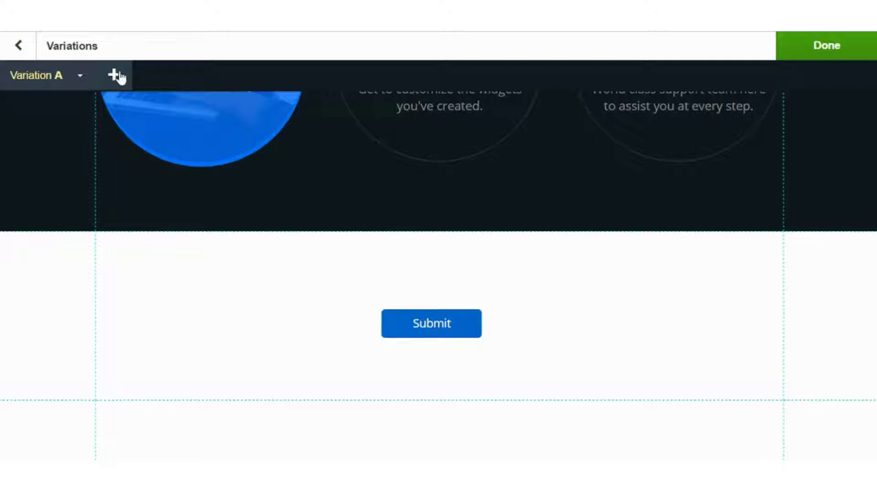
click(114, 76)
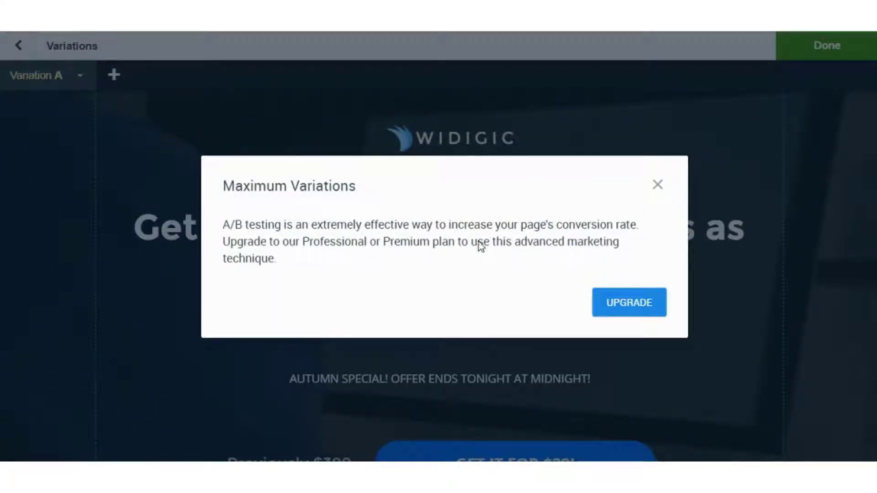
click(658, 186)
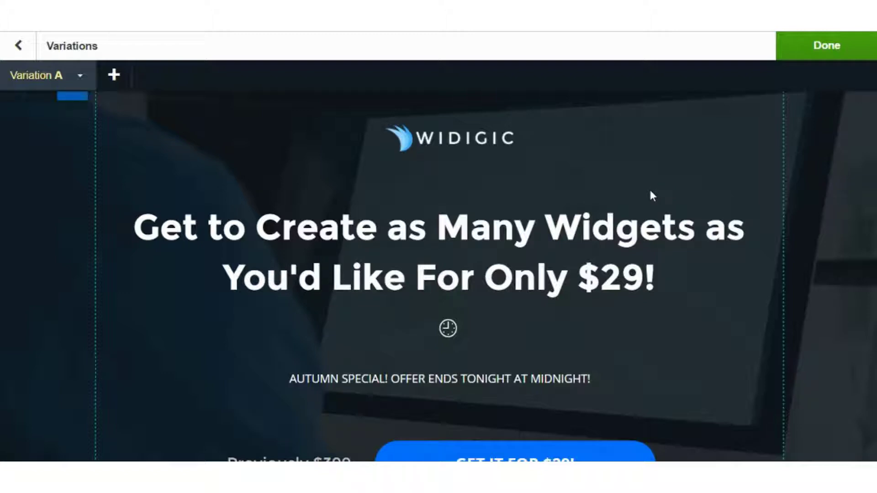
click(17, 45)
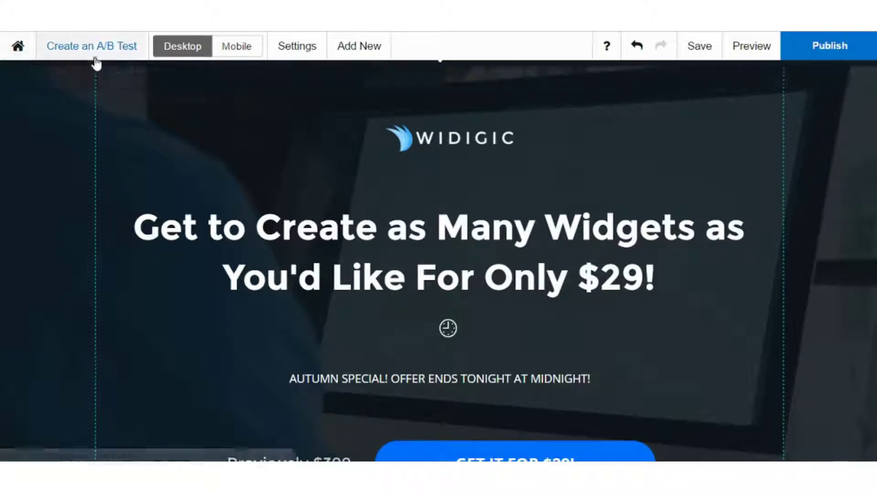
Look over the page settings, examine the full list of services on Instapage's Integrations page, and return to the page editor
click(291, 48)
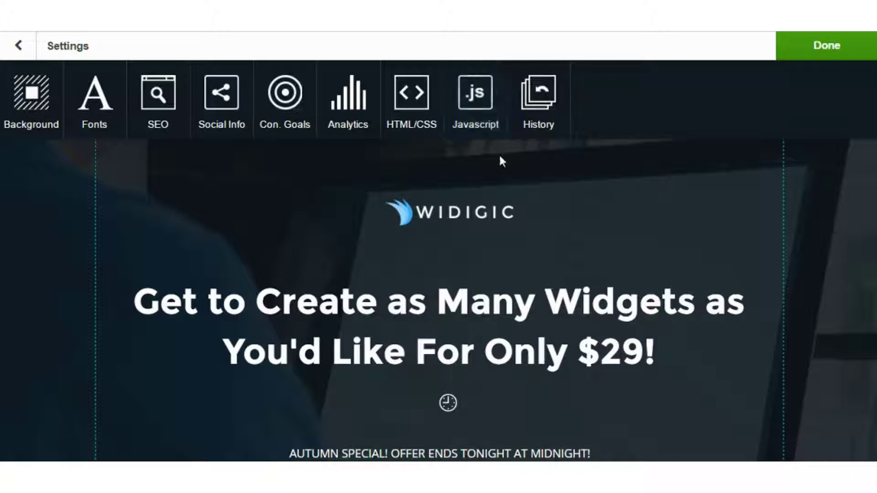
mouse_move(499, 165)
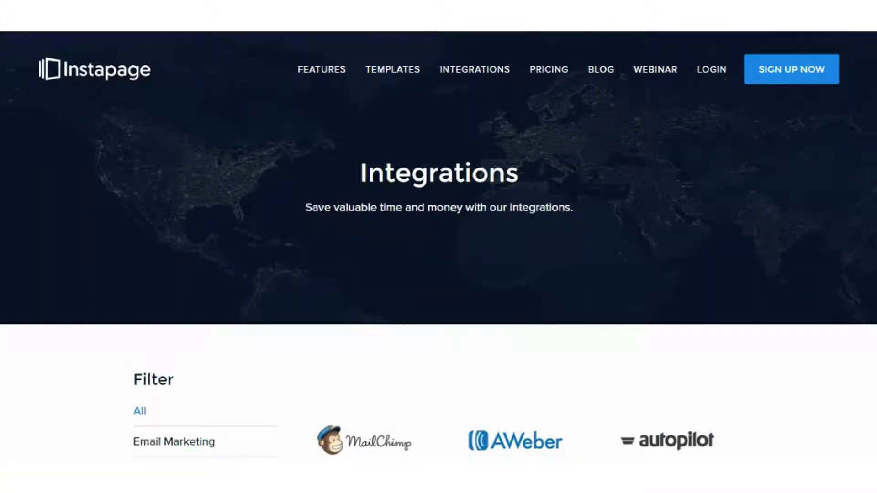
scroll(466, 202, down, 5)
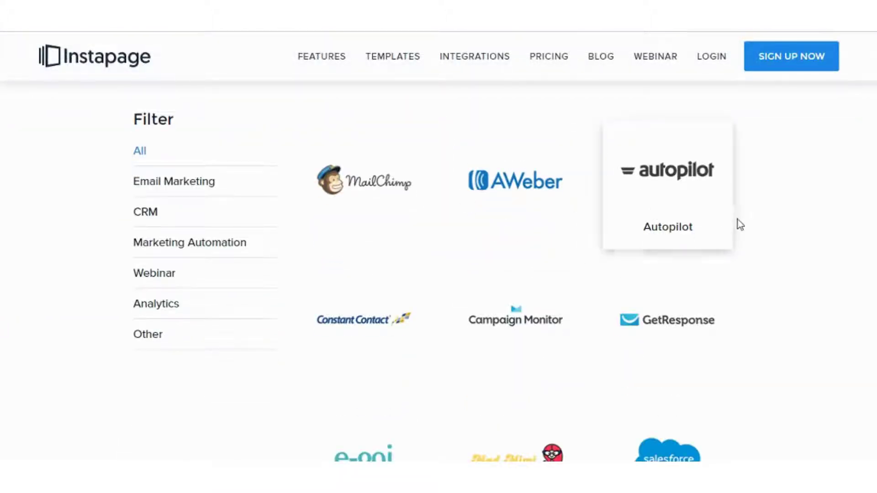
scroll(739, 222, down, 2)
scroll(739, 221, down, 5)
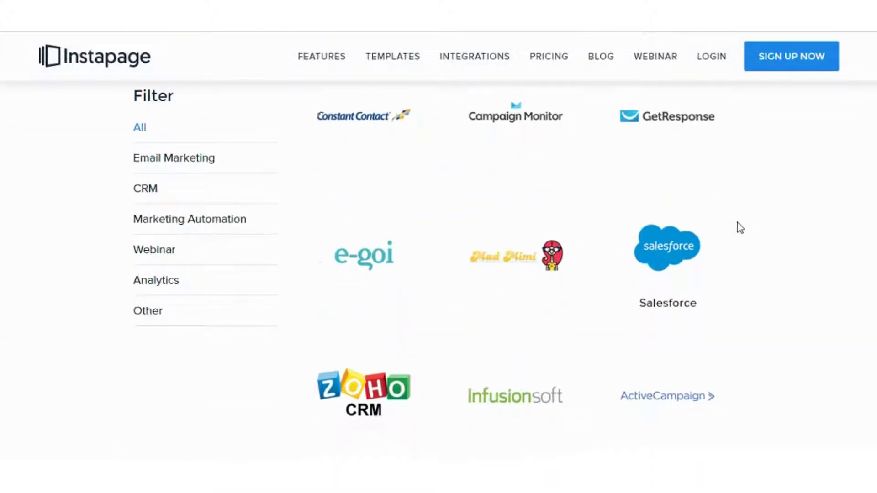
scroll(738, 225, down, 1)
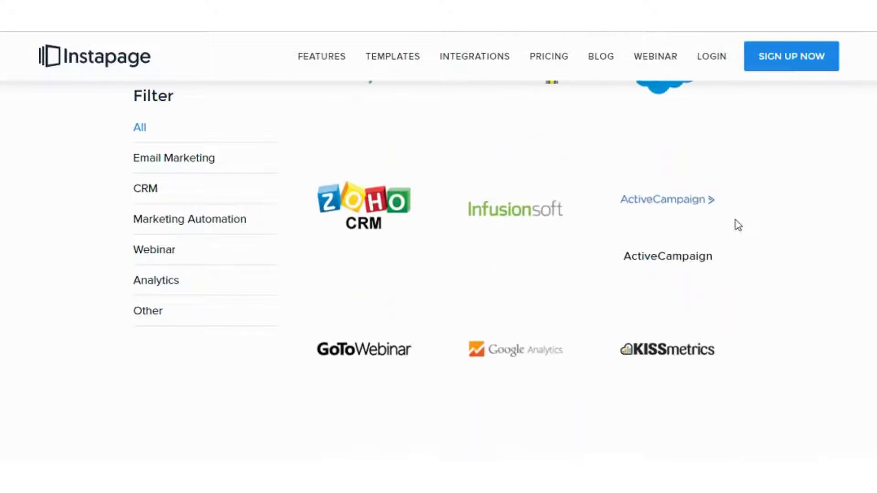
scroll(737, 226, down, 5)
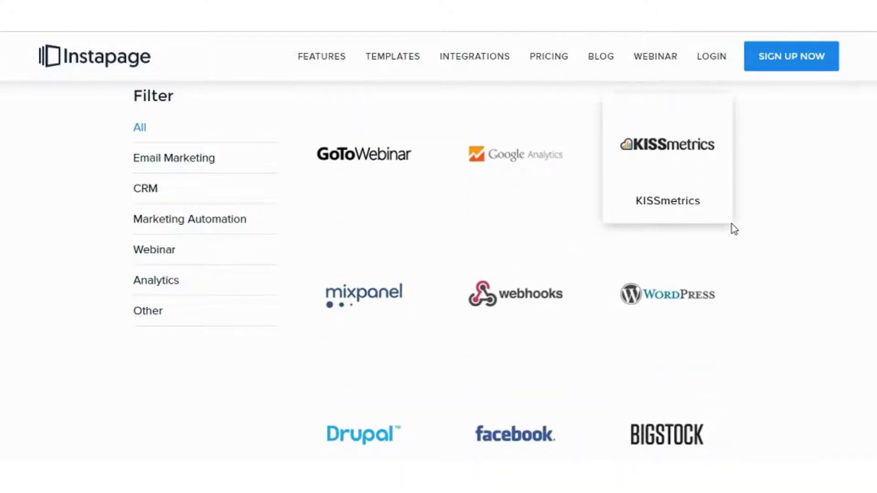
scroll(733, 227, down, 1)
scroll(745, 238, down, 1)
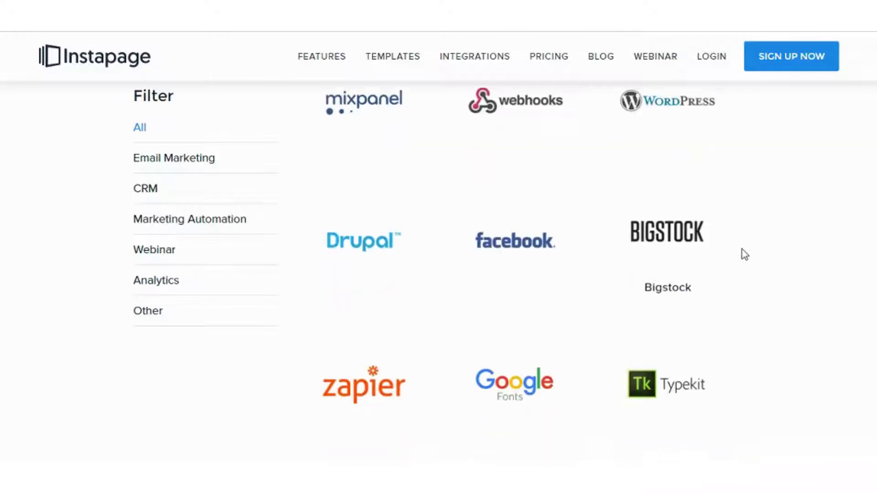
scroll(737, 246, down, 1)
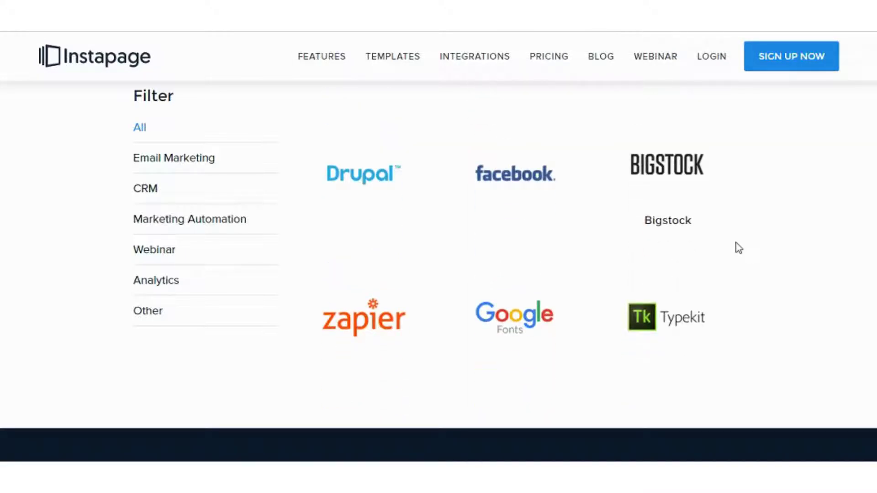
scroll(728, 247, down, 1)
scroll(729, 248, down, 3)
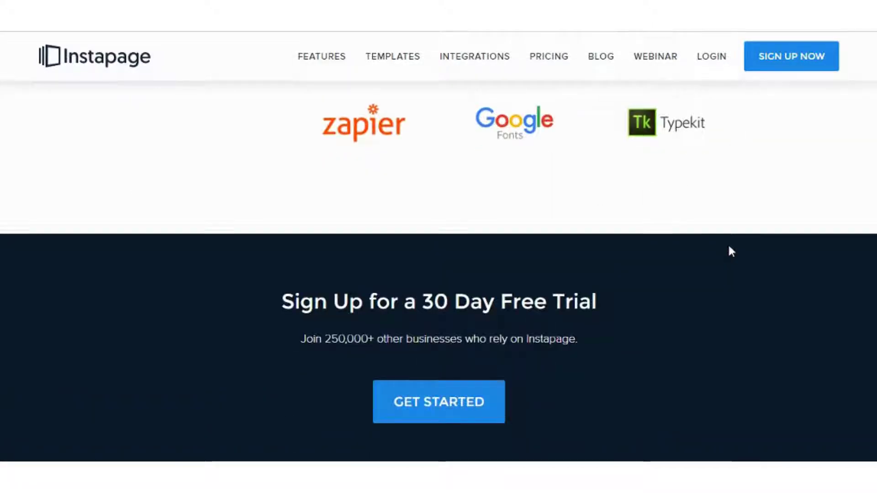
scroll(728, 249, up, 4)
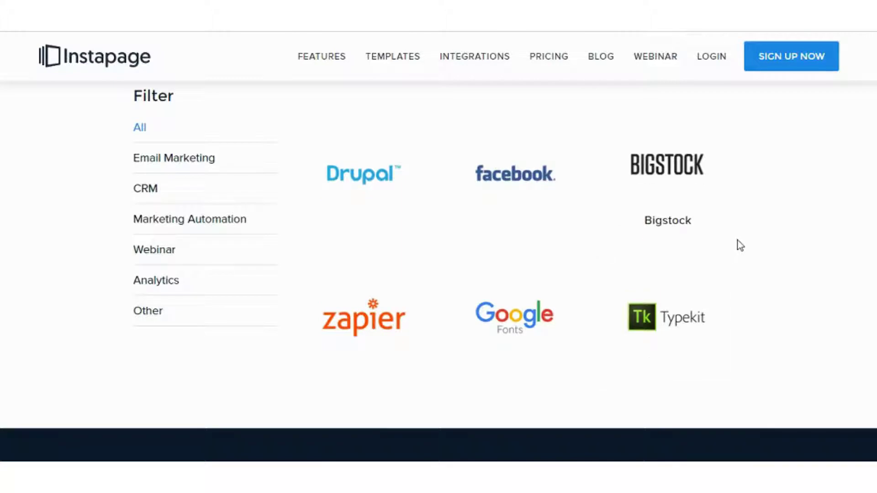
scroll(737, 247, up, 1)
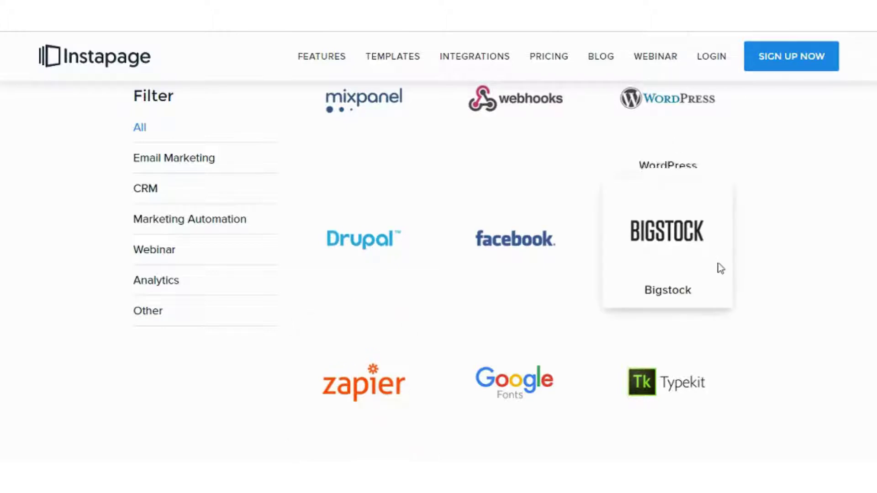
scroll(721, 269, up, 6)
scroll(718, 264, up, 5)
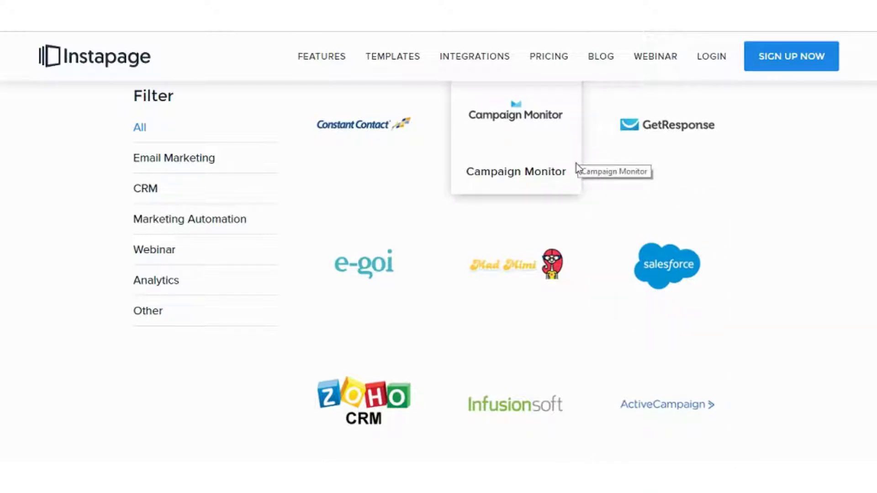
scroll(627, 192, up, 3)
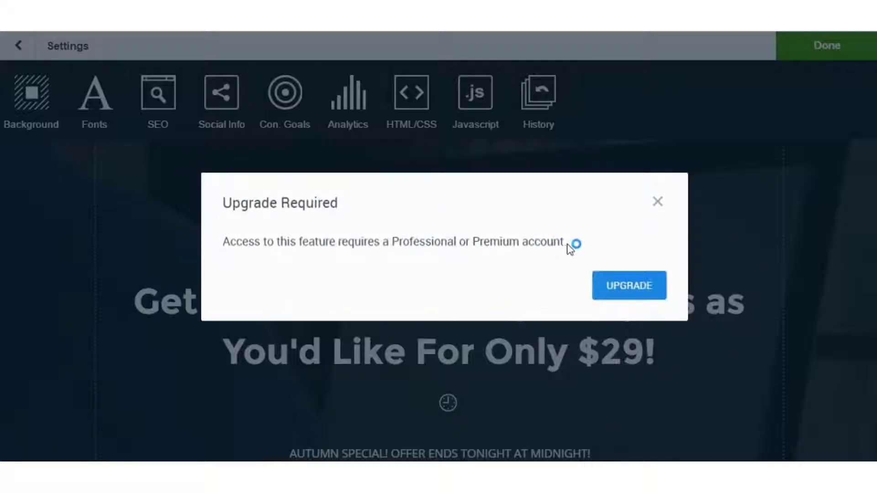
click(652, 201)
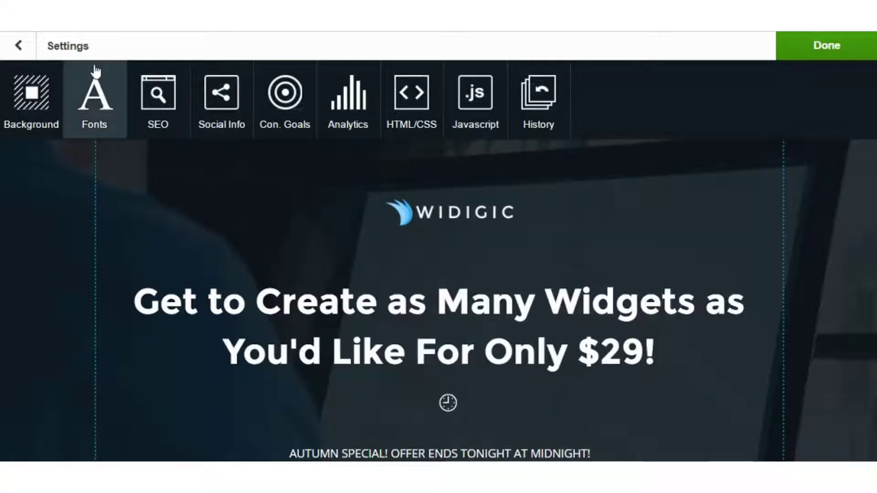
click(18, 45)
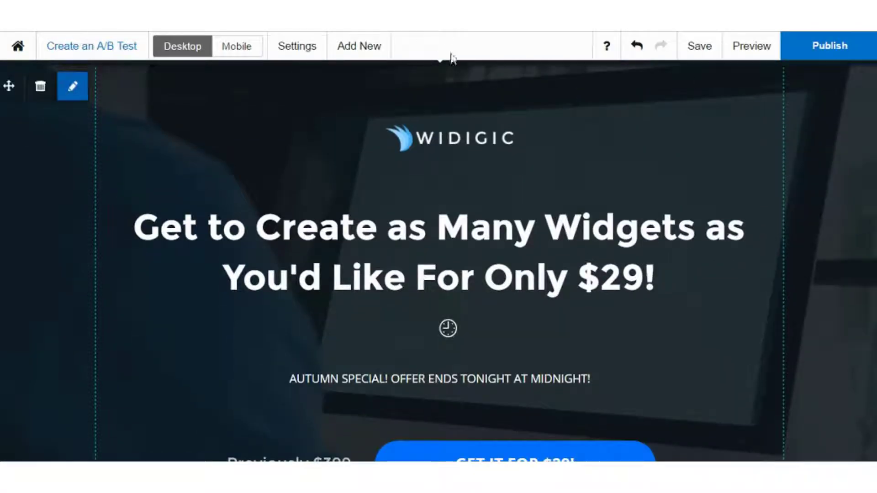
Add a custom HTML element over the main headline and delete it
click(363, 46)
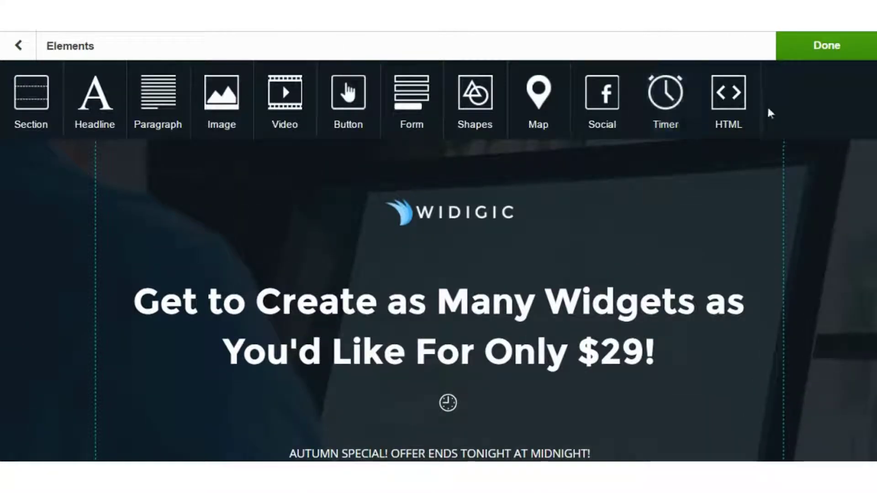
click(722, 102)
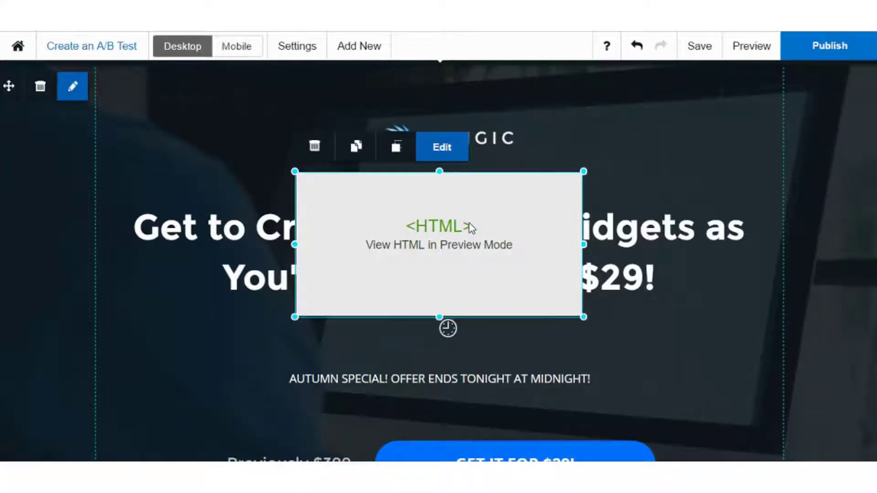
click(455, 252)
key(Delete)
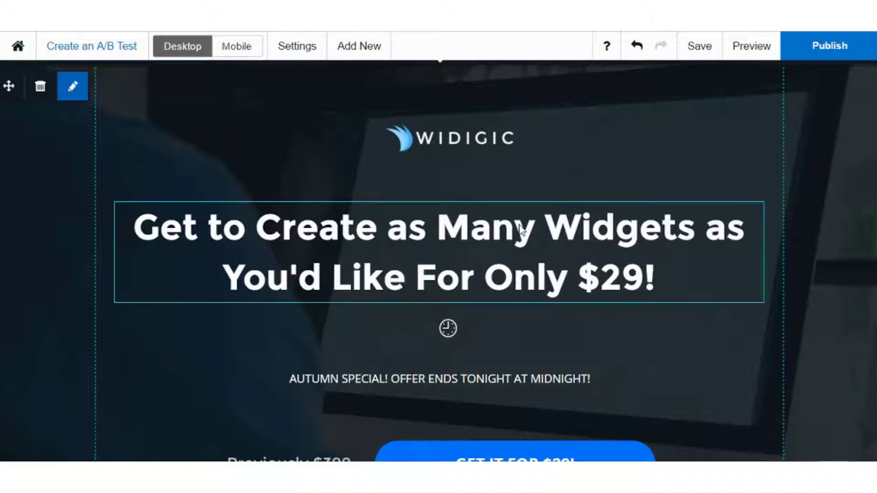
scroll(516, 231, down, 7)
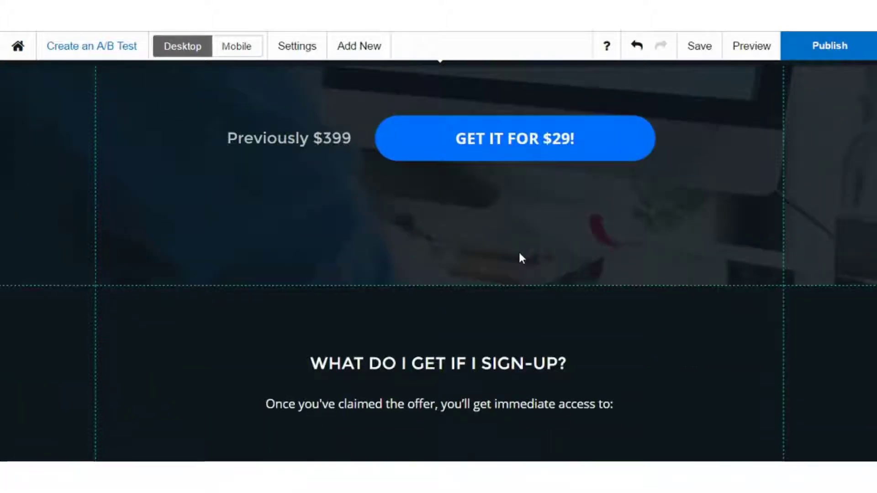
scroll(521, 255, up, 4)
scroll(520, 255, down, 4)
scroll(521, 255, up, 4)
scroll(519, 256, up, 3)
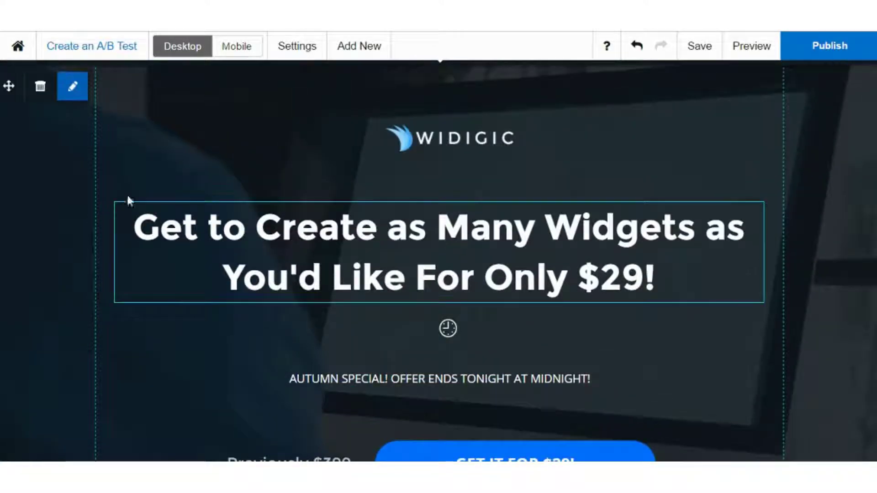
Enable parallax on the background image of the page section containing the main headline
click(84, 96)
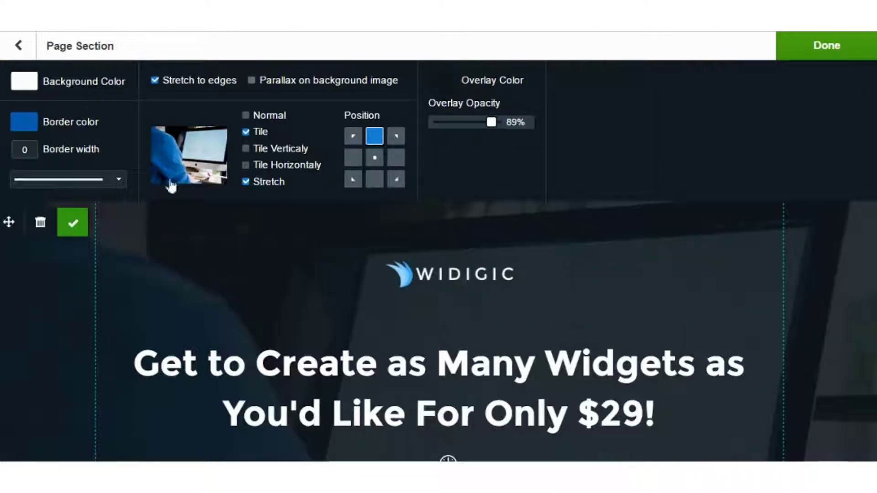
scroll(318, 259, down, 4)
scroll(319, 259, up, 3)
scroll(320, 261, down, 3)
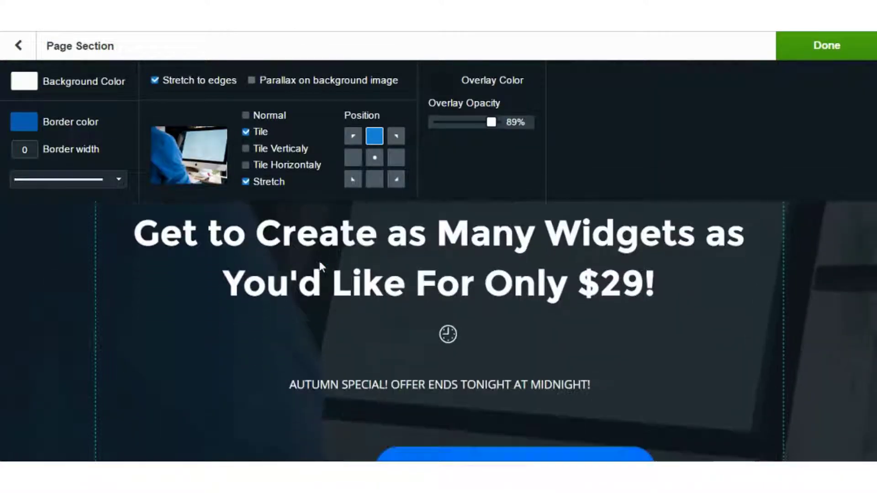
scroll(320, 262, up, 3)
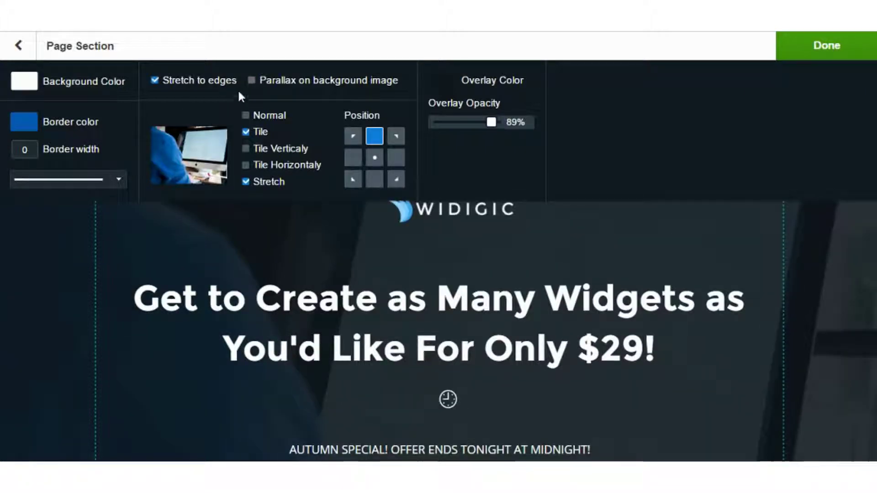
click(251, 81)
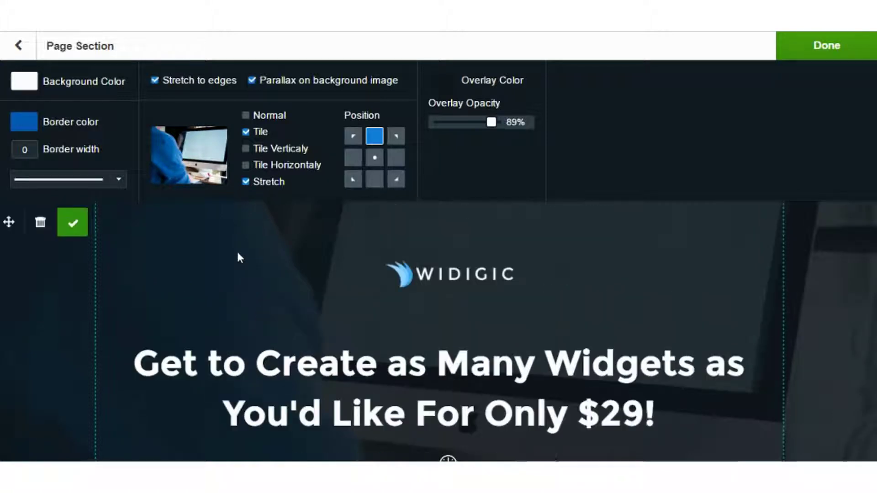
scroll(237, 257, down, 3)
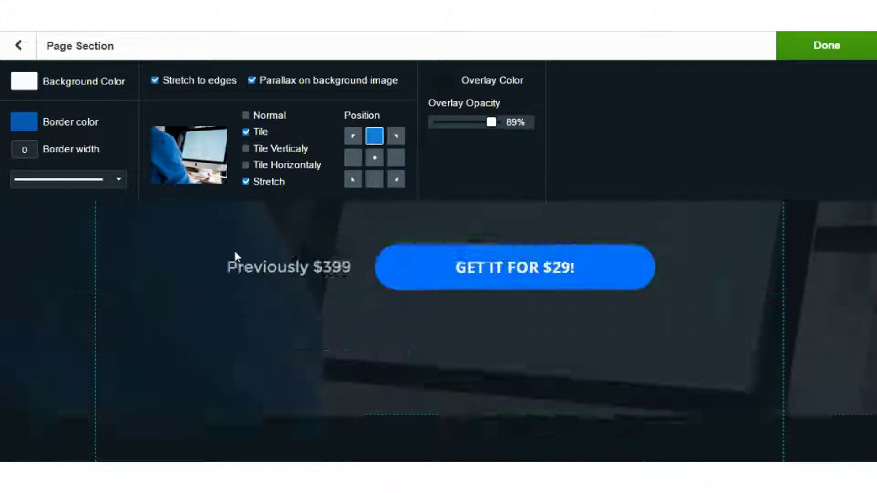
scroll(235, 249, up, 5)
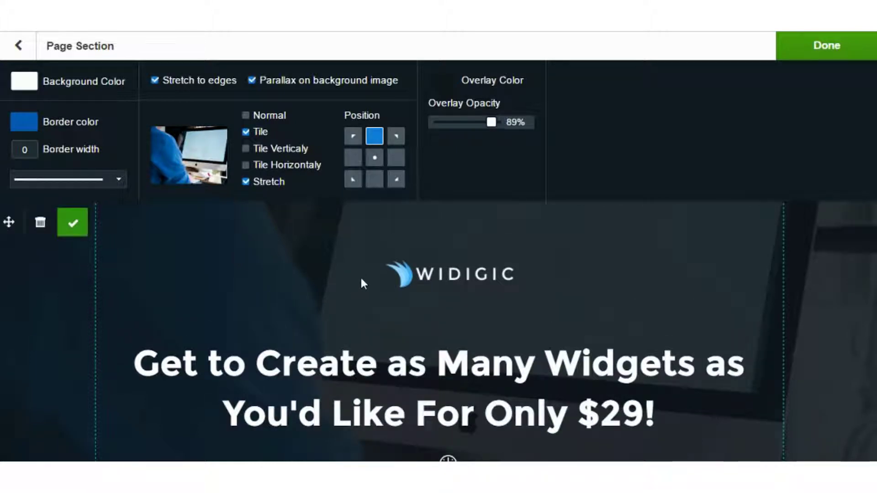
scroll(360, 283, down, 2)
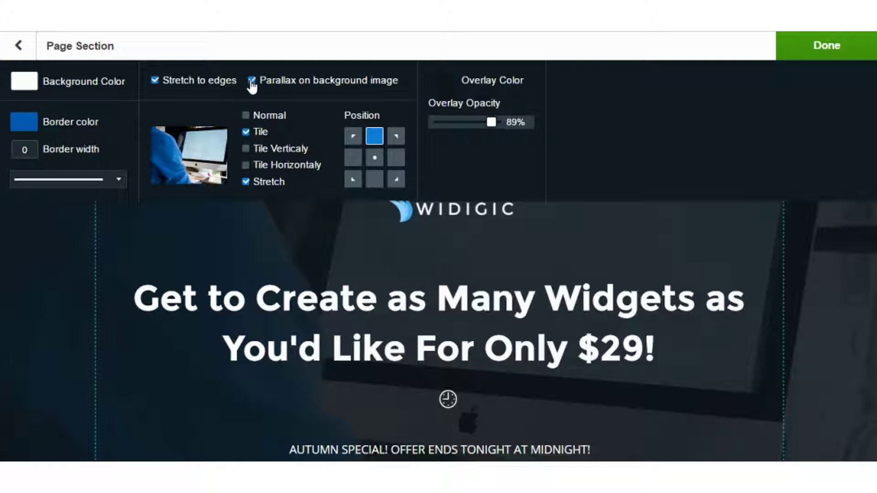
Lower the headline section's overlay opacity to about 65% and anchor its background image at the bottom centre
drag(450, 122, 476, 121)
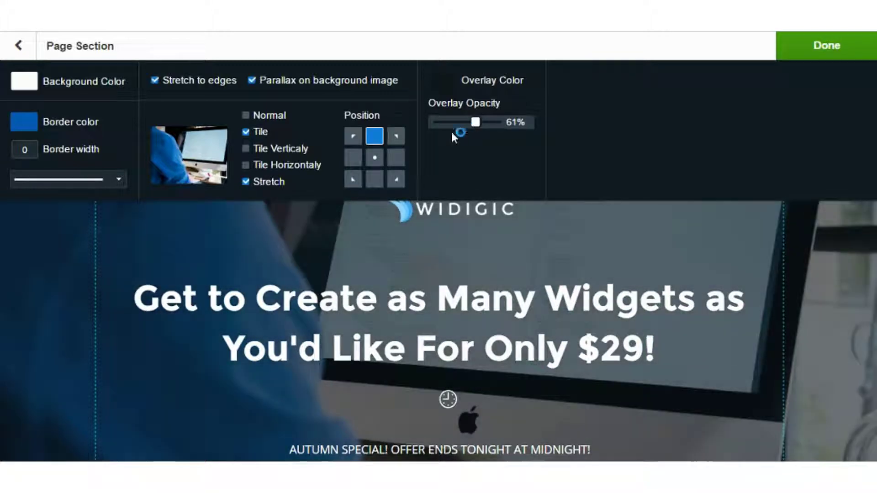
click(378, 157)
click(382, 183)
click(395, 161)
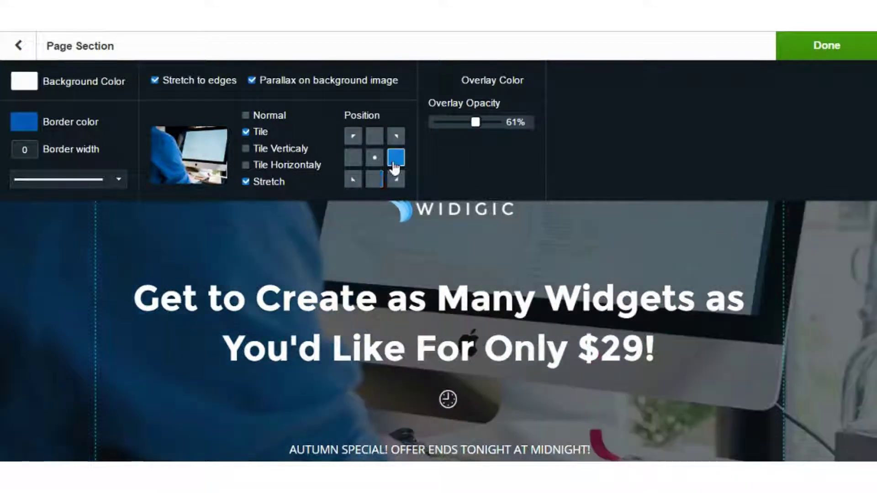
click(354, 158)
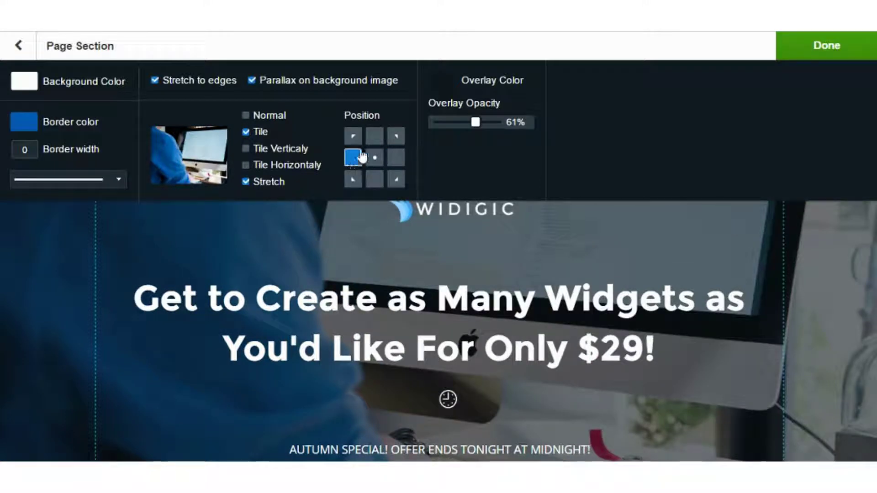
click(374, 137)
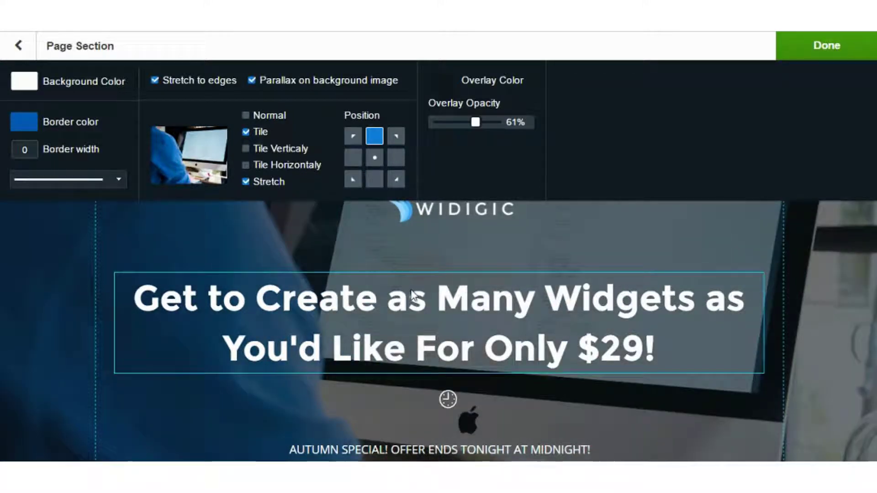
click(374, 180)
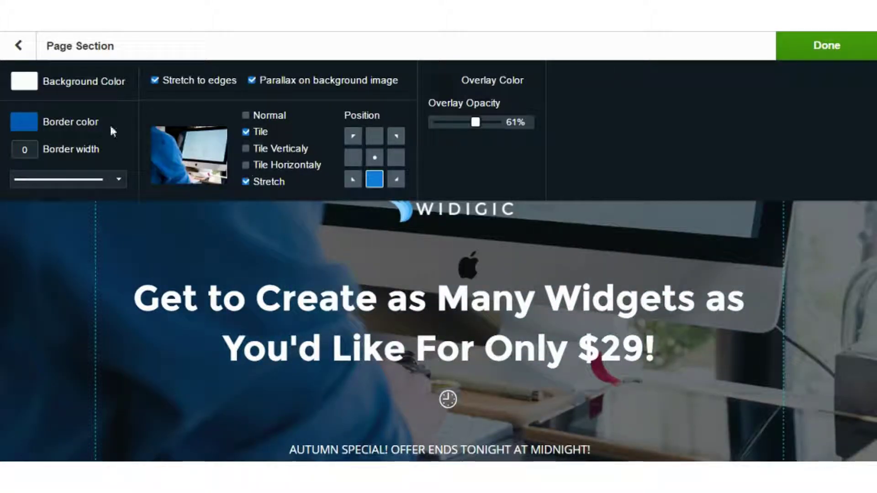
drag(475, 122, 474, 122)
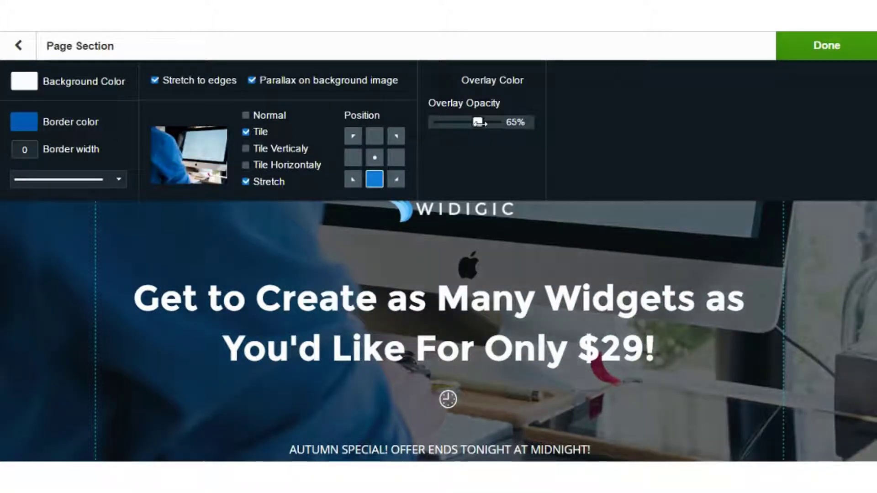
click(809, 267)
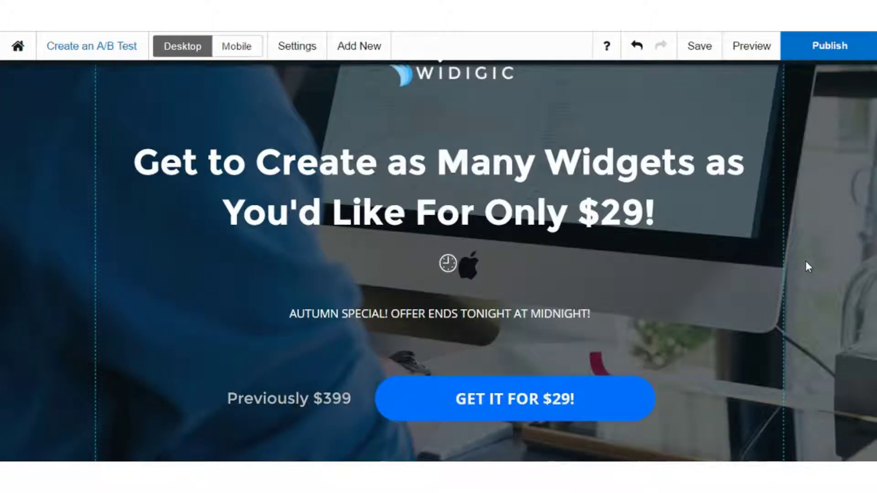
Look over the sign-up benefits section and the page areas around it
scroll(781, 279, down, 10)
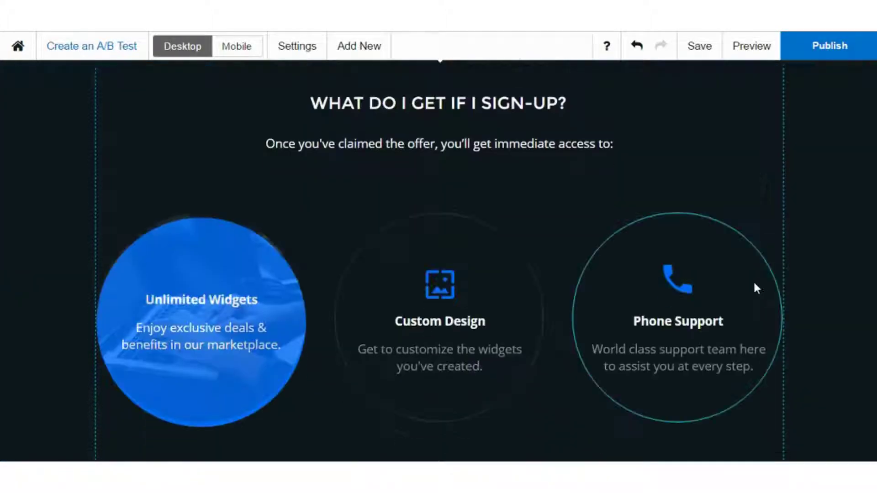
scroll(756, 288, down, 3)
click(688, 147)
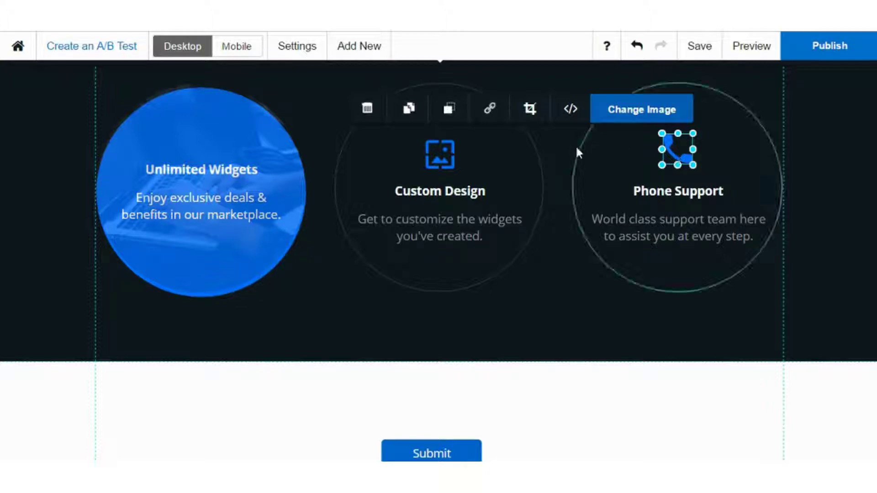
scroll(548, 211, down, 5)
scroll(550, 211, up, 20)
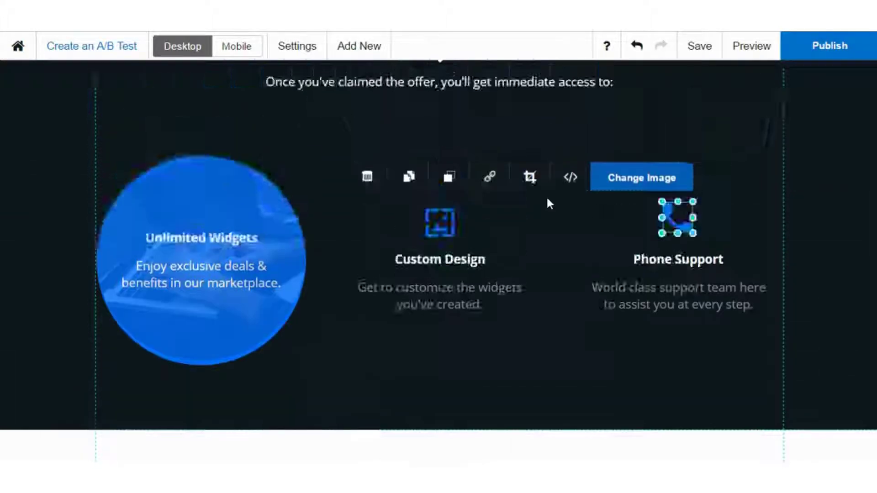
scroll(548, 196, down, 6)
scroll(550, 196, down, 5)
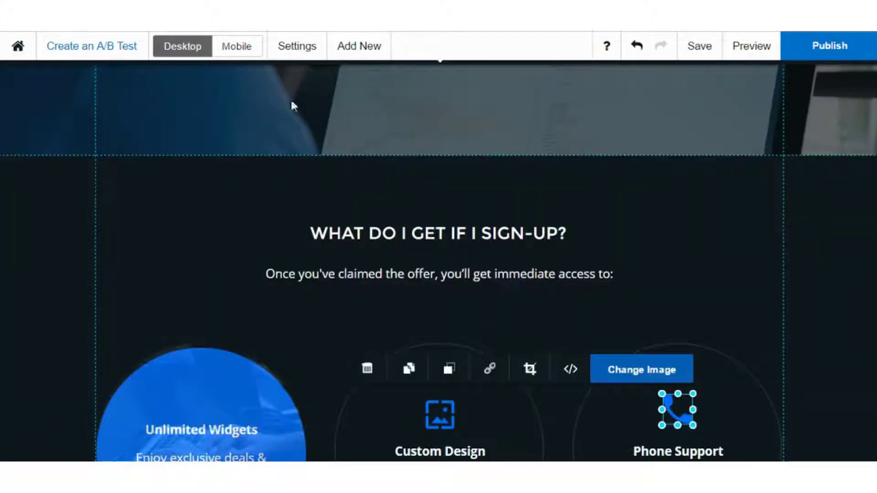
Insert the 1680 x 944 night city skyline picture from the free image library
click(348, 46)
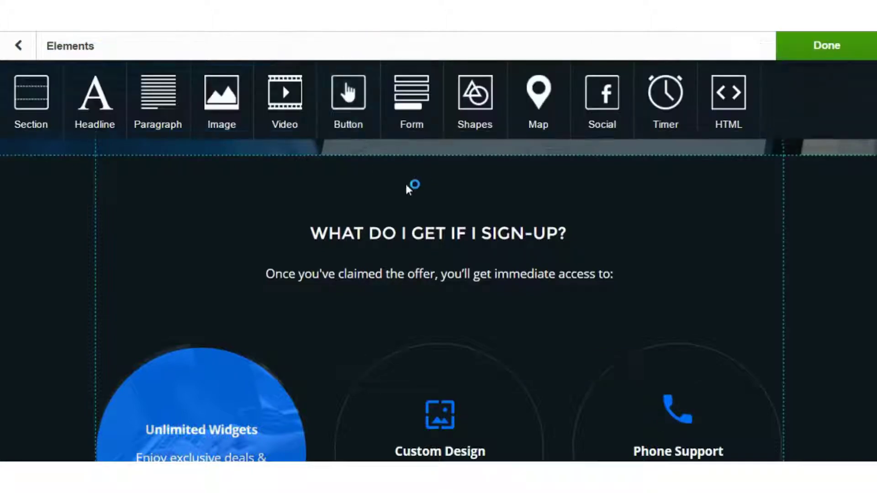
click(237, 130)
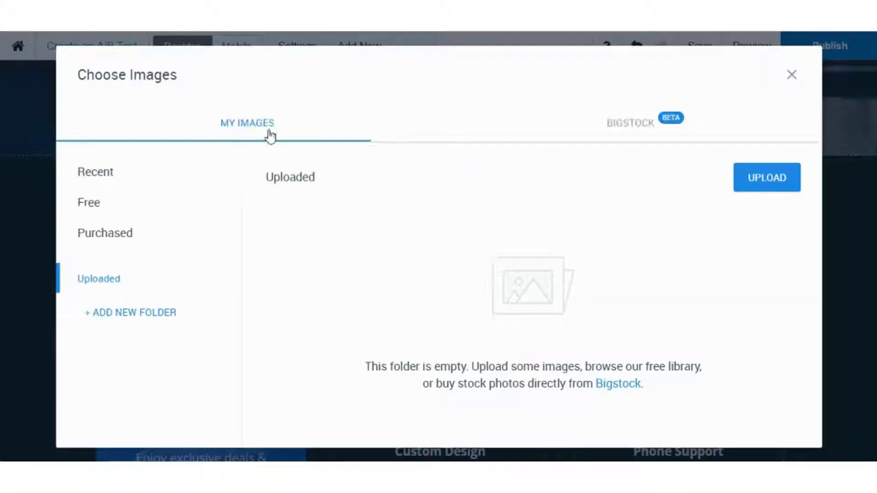
click(182, 210)
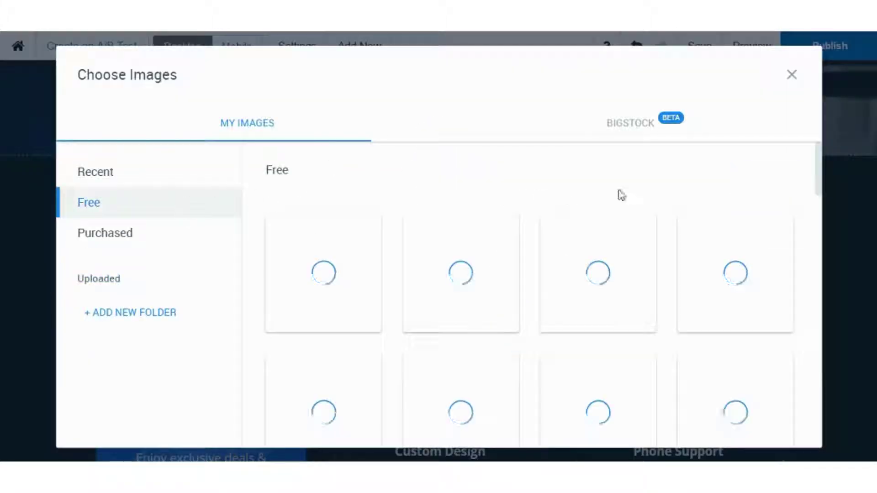
scroll(644, 205, down, 3)
click(619, 286)
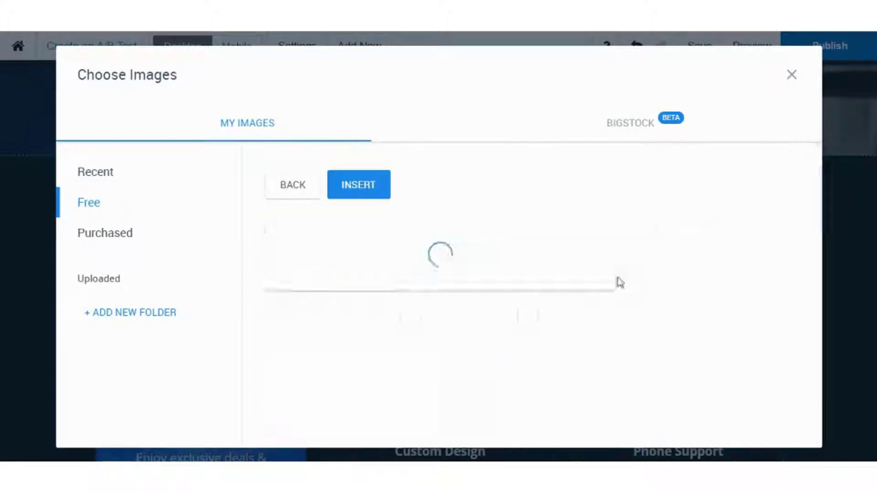
click(337, 187)
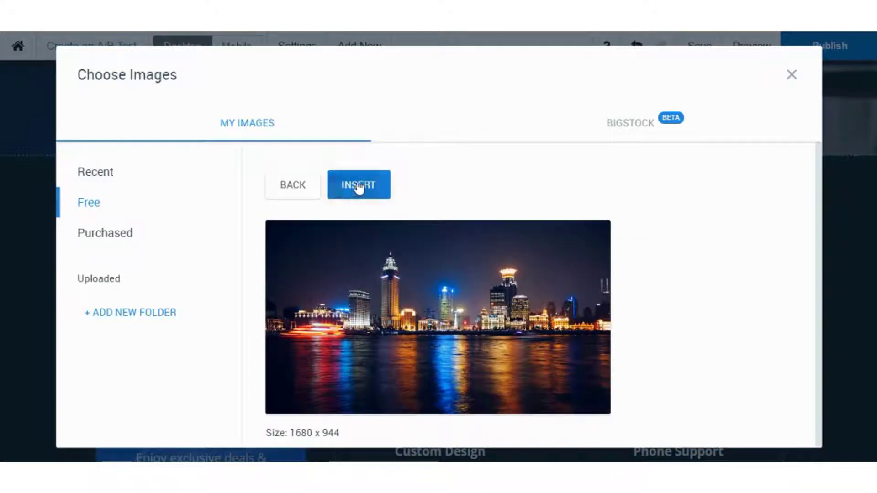
Shrink the skyline image and move it up so it straddles the border between the offer section and the sign-up section
scroll(525, 217, down, 3)
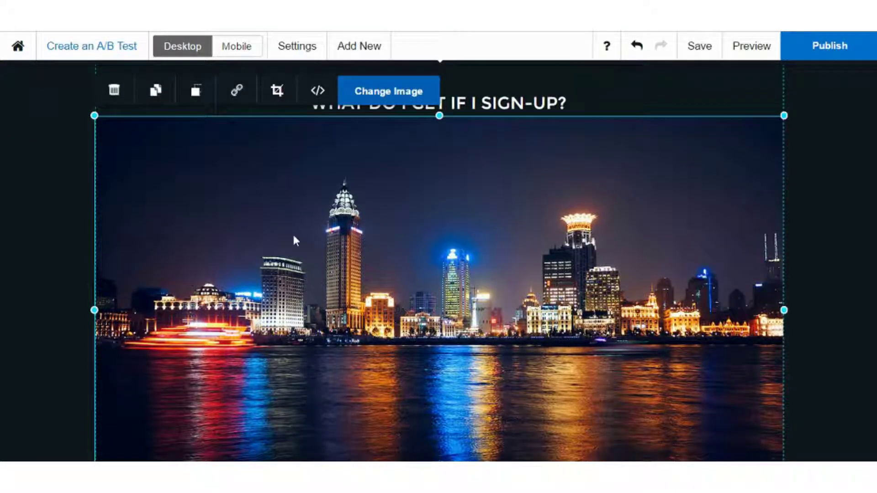
scroll(78, 118, down, 2)
scroll(120, 139, up, 2)
drag(110, 135, 331, 229)
drag(429, 273, 504, 176)
scroll(504, 176, up, 4)
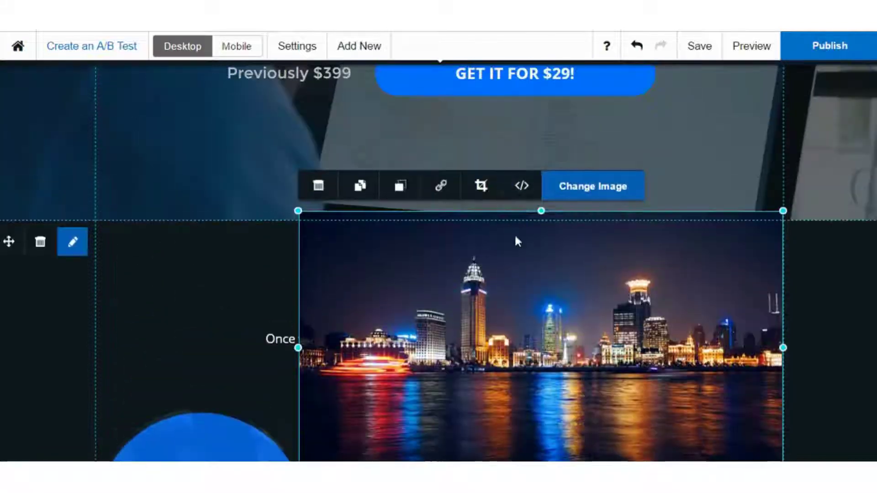
drag(517, 241, 519, 168)
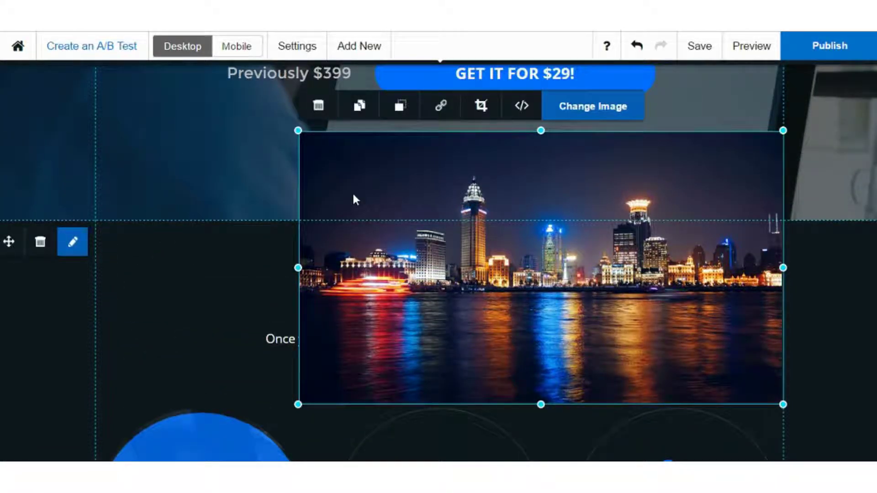
Move the Submit button to about X 184, Y 1542 and place a new headline element to its right
scroll(352, 191, down, 10)
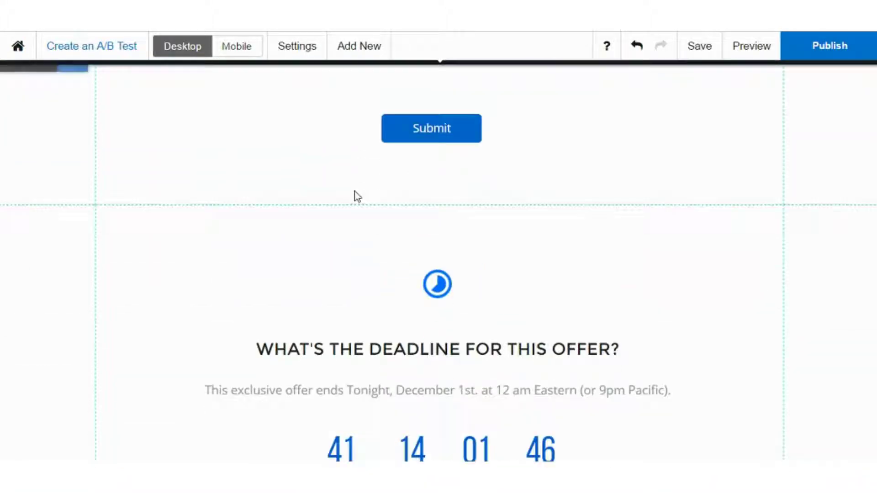
drag(466, 138, 349, 149)
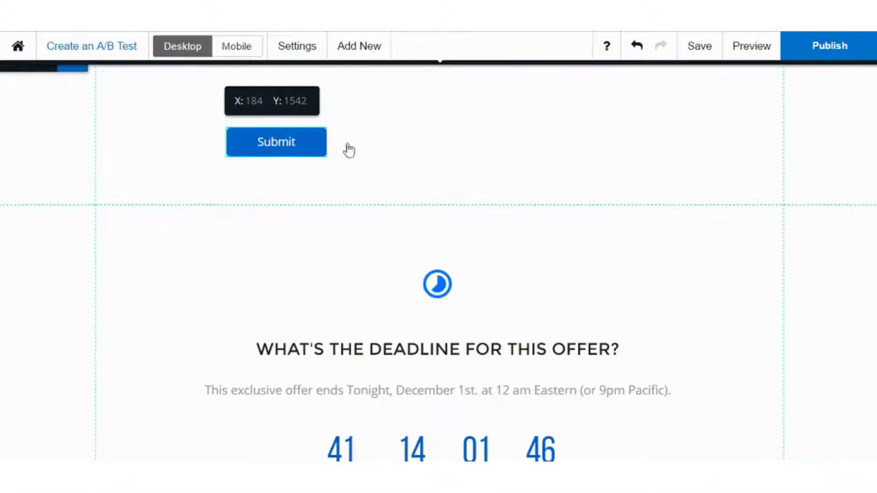
click(366, 54)
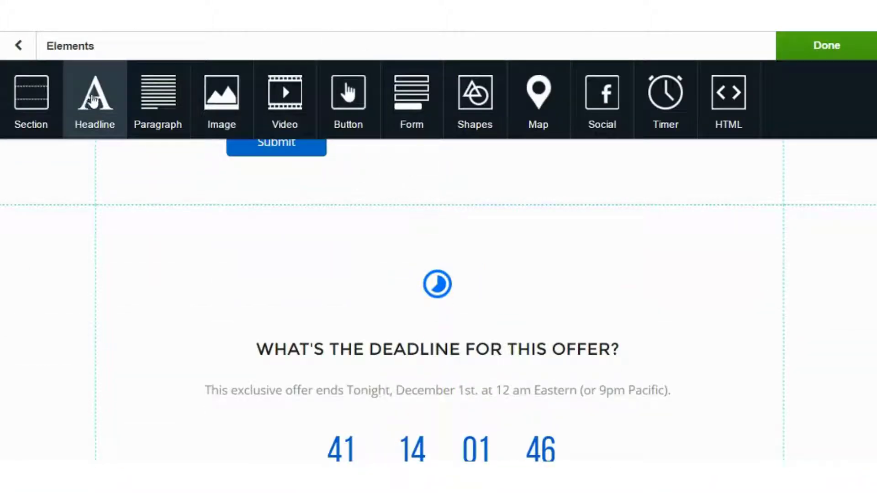
click(92, 97)
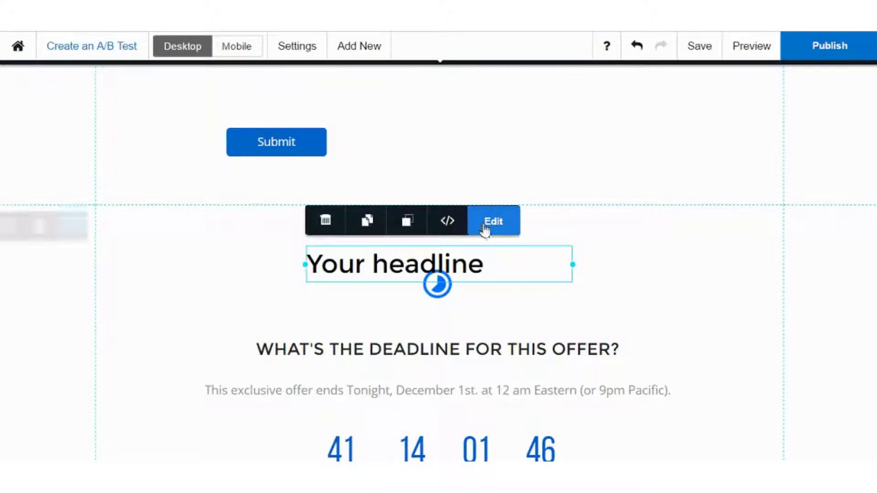
drag(486, 227, 628, 139)
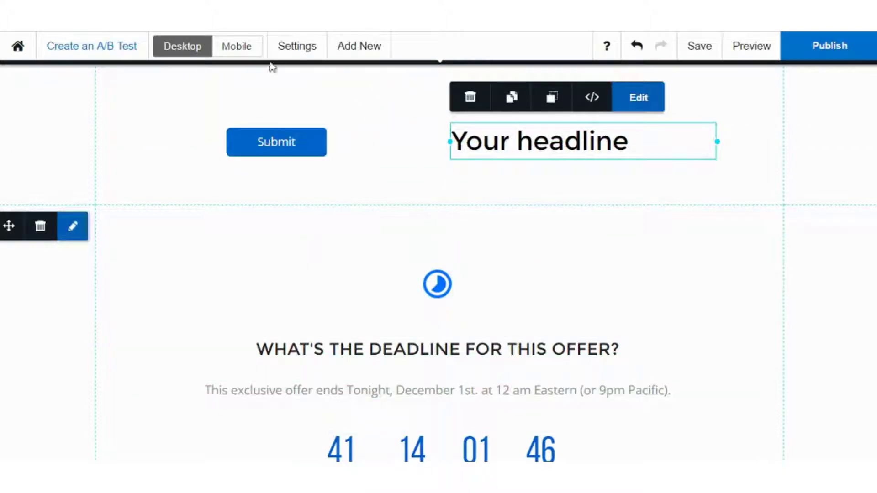
Save the page and switch to its mobile version to examine how the skyline image is arranged there
click(713, 54)
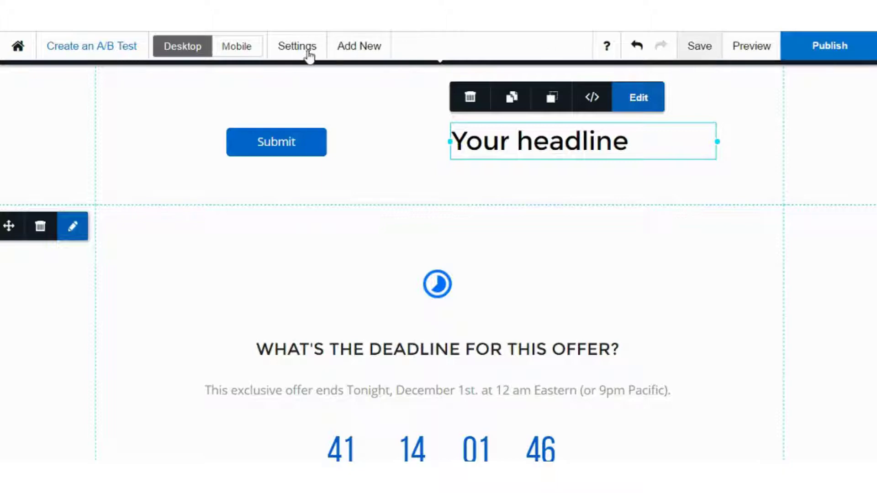
click(282, 51)
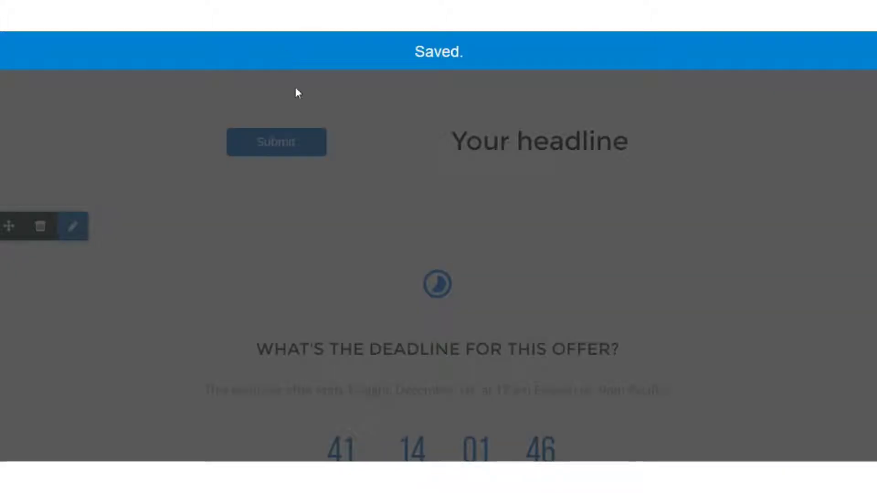
click(253, 54)
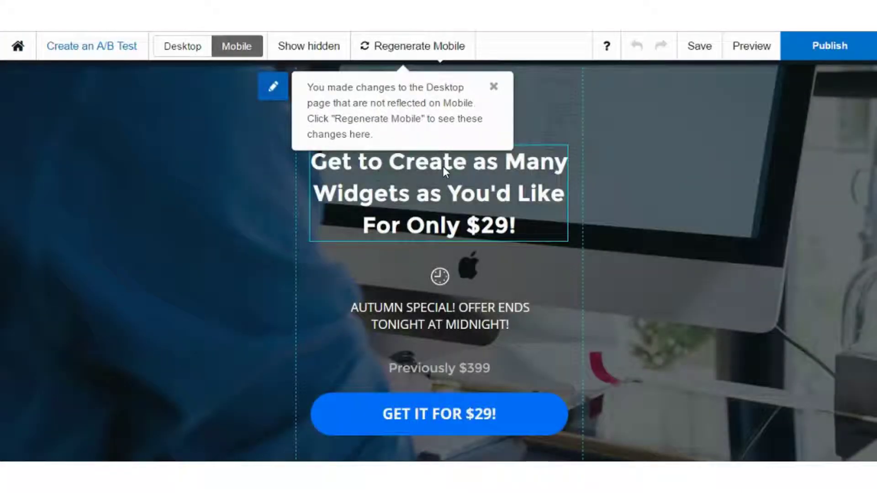
scroll(454, 187, down, 7)
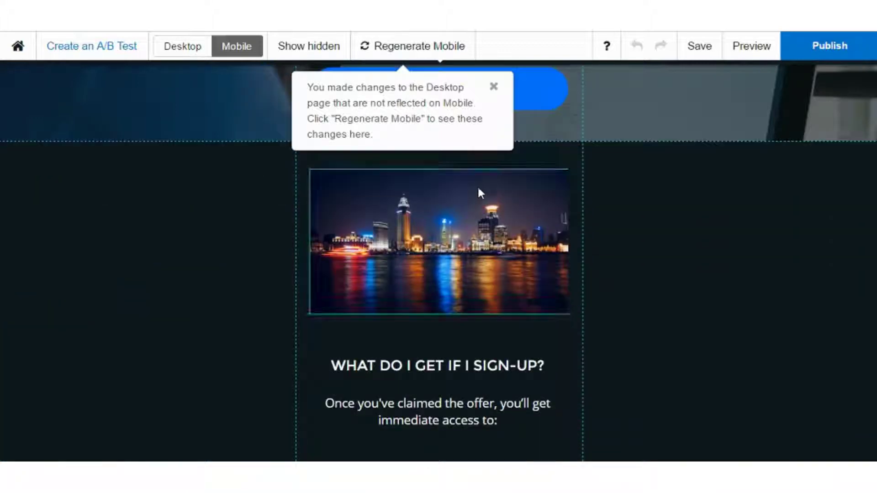
Nudge the night city skyline image slightly upward within its section of the mobile version
mouse_move(486, 309)
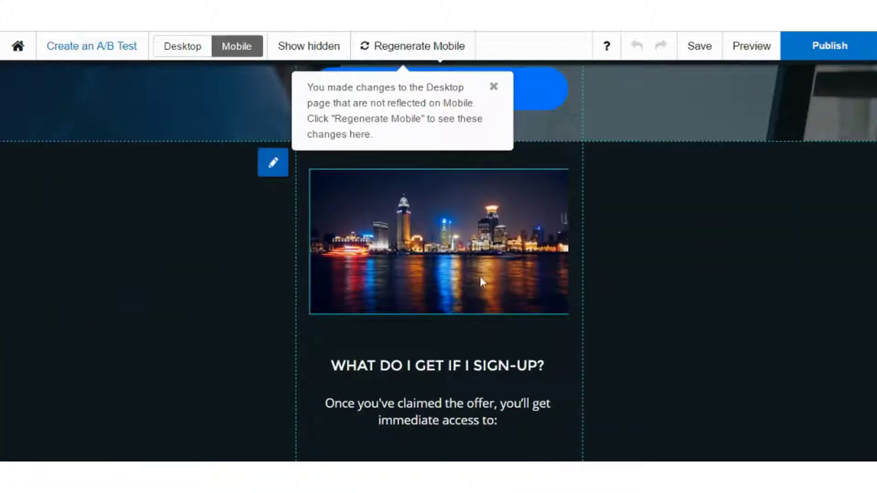
drag(481, 282, 542, 276)
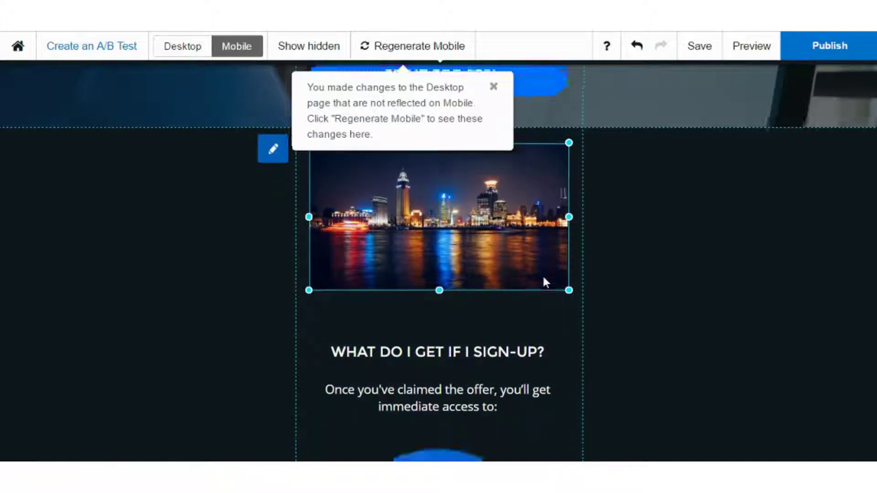
Shorten the white mobile section holding the headline and Submit button by raising its lower border closer to the button
scroll(543, 278, down, 10)
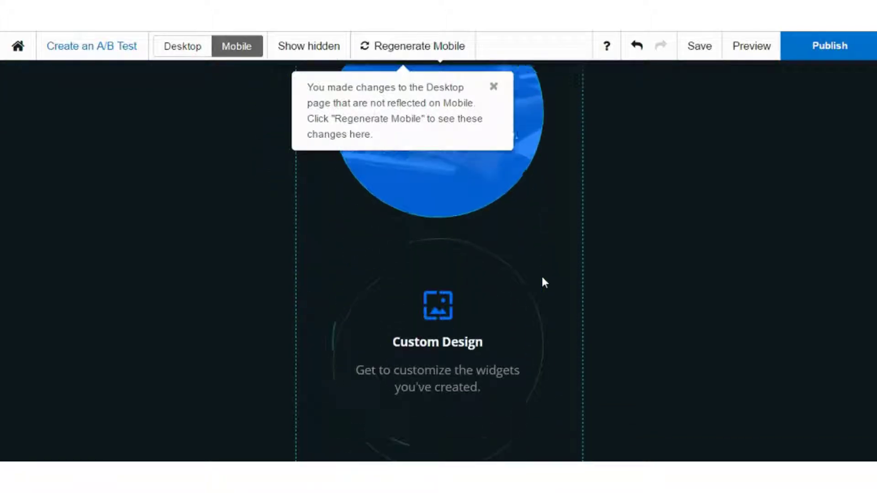
scroll(544, 282, down, 4)
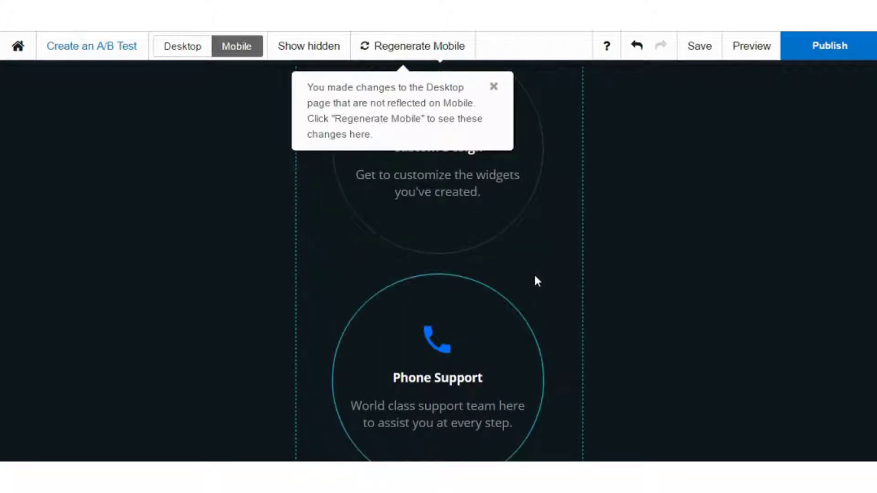
scroll(529, 279, down, 4)
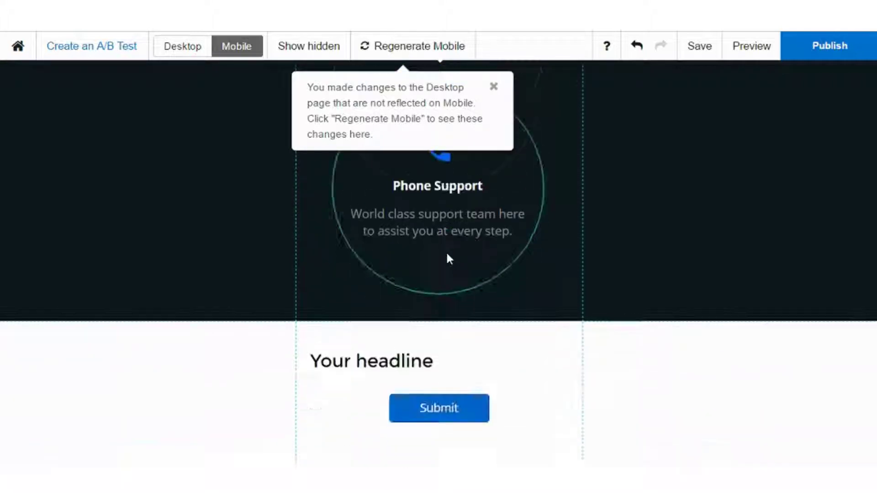
scroll(446, 259, down, 3)
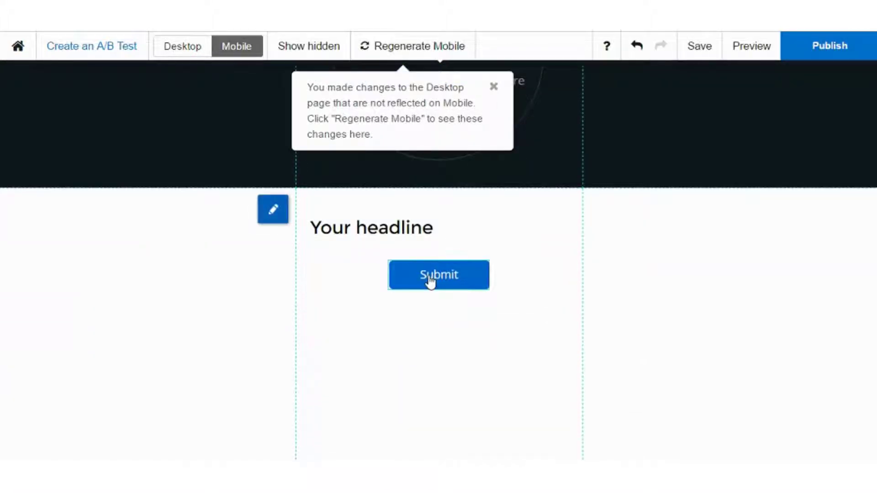
scroll(430, 282, down, 3)
scroll(427, 319, up, 2)
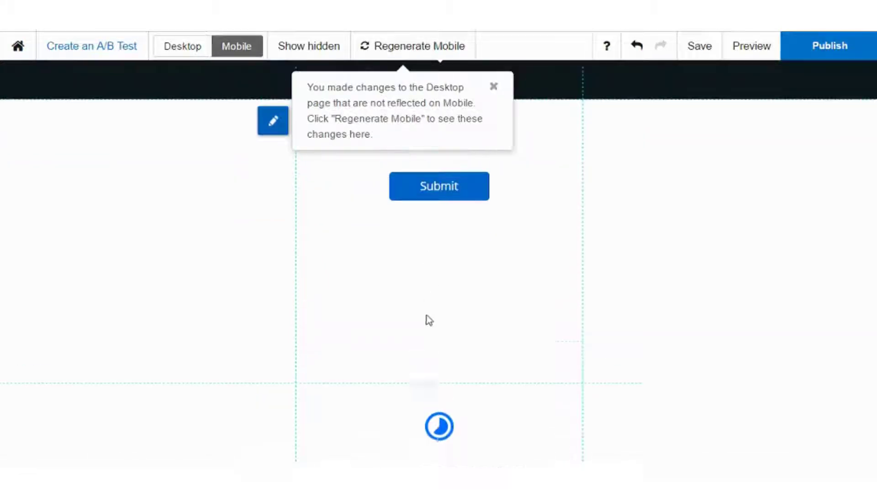
drag(439, 407, 439, 267)
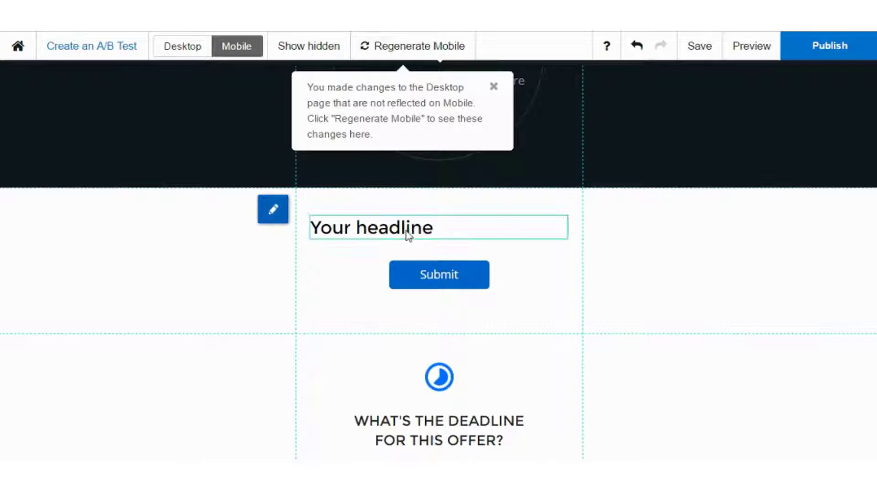
Move the "Your headline" element toward the middle above the Submit button and narrow its text box
drag(462, 236, 514, 228)
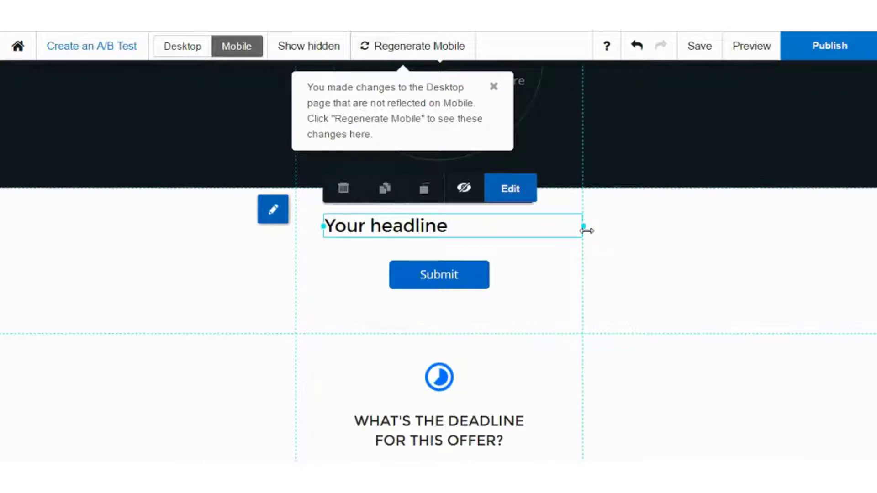
drag(582, 227, 466, 228)
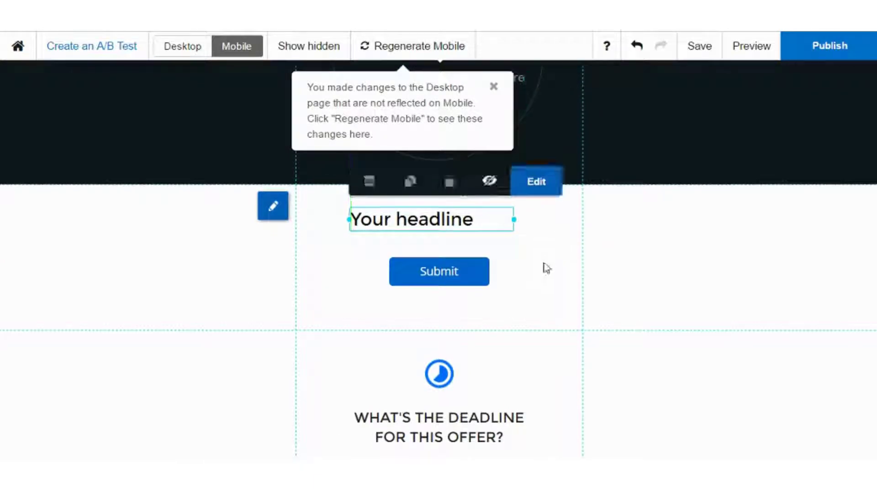
Return to the desktop version, view the available publishing methods without creating an A/B test, and close them without publishing
scroll(544, 265, down, 10)
scroll(543, 266, down, 5)
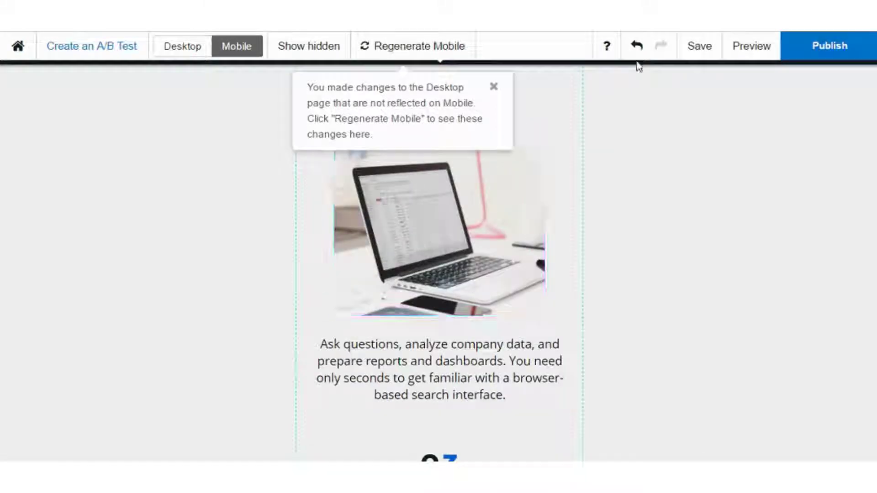
click(208, 46)
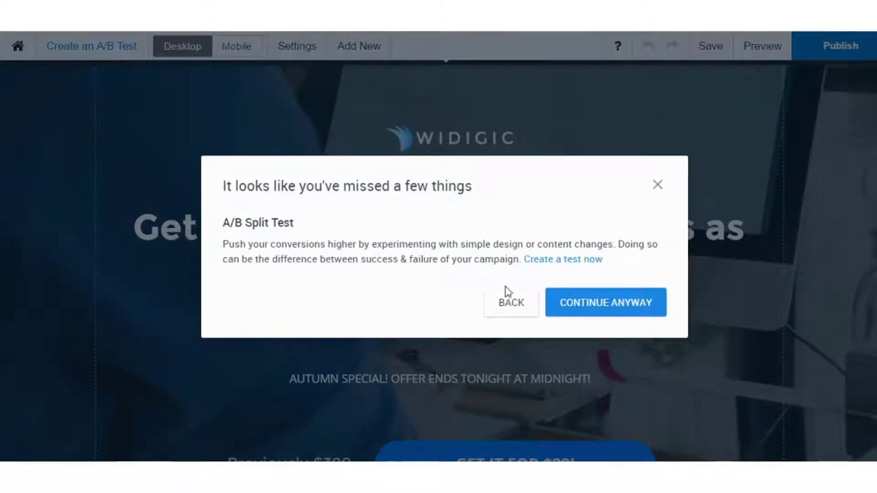
click(590, 303)
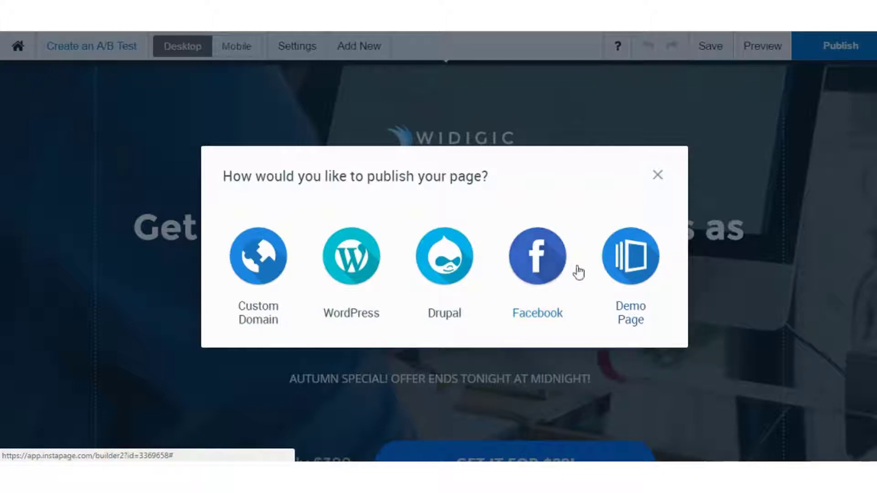
click(658, 175)
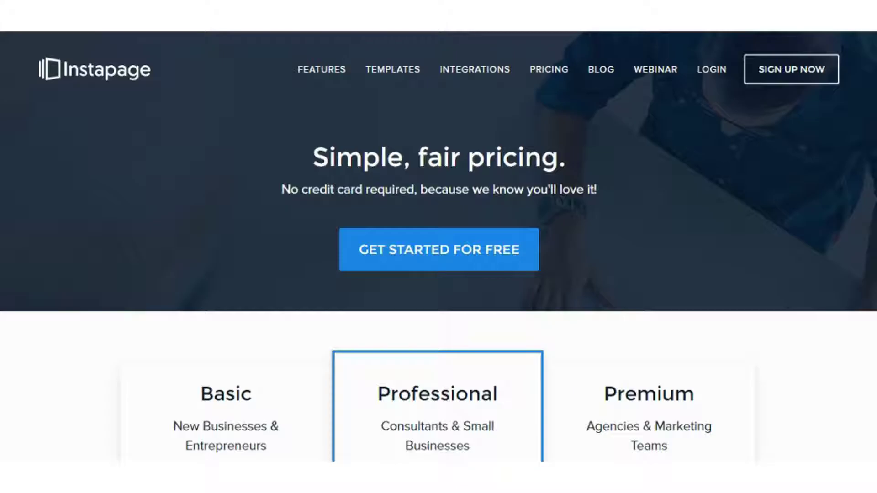
Look through the plans, prices and feature list on Instapage's public pricing page
scroll(522, 326, down, 3)
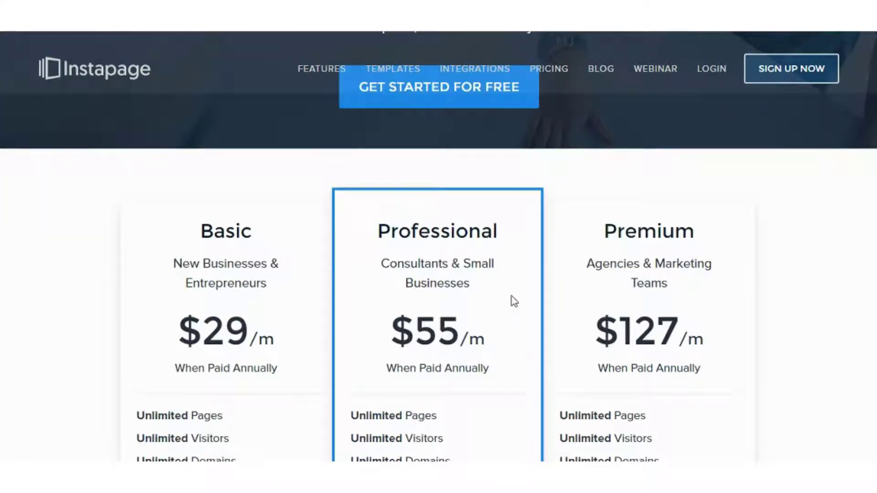
scroll(514, 302, down, 15)
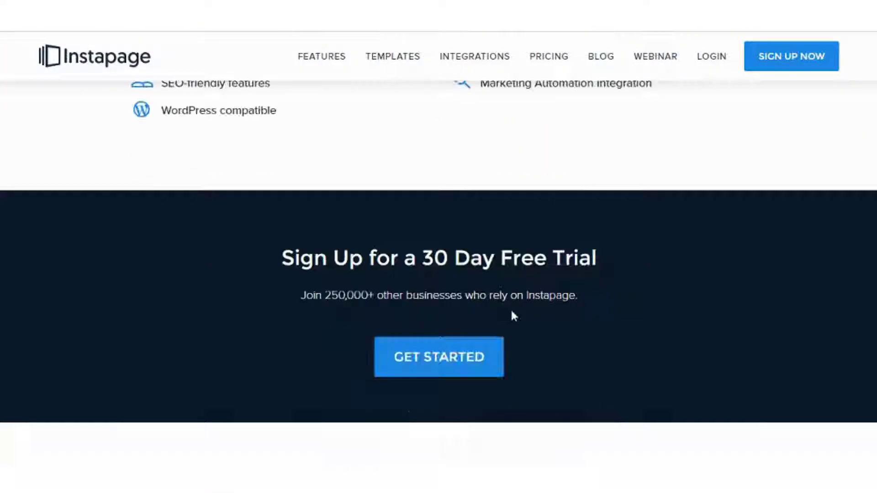
scroll(511, 347, down, 2)
scroll(510, 352, up, 18)
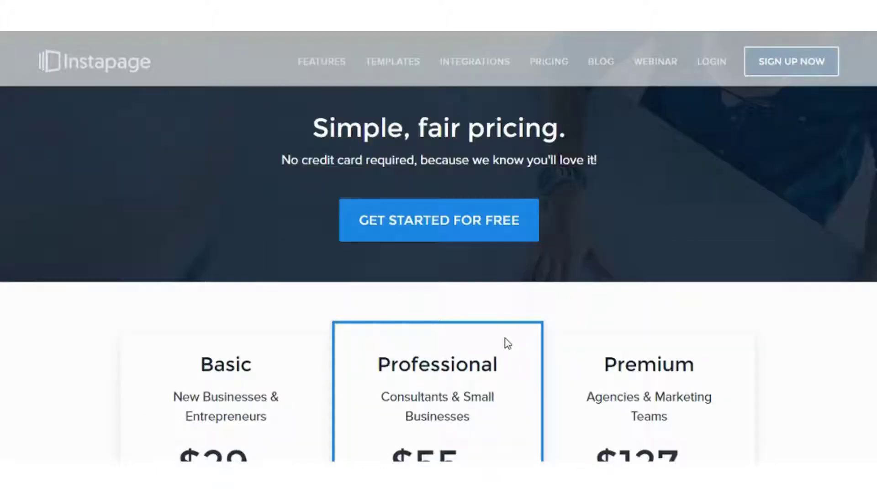
scroll(505, 337, down, 4)
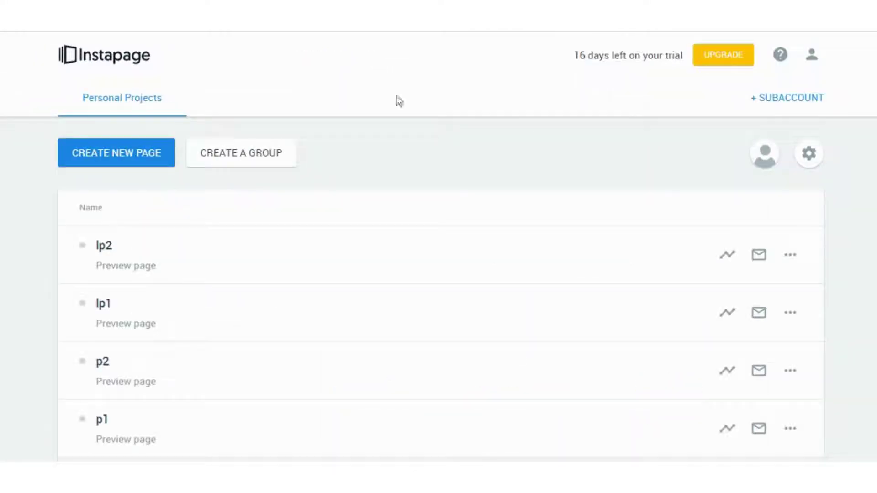
Open the account's upgrade plans from the dashboard and compare monthly with annual billing, leaving Monthly selected
click(736, 61)
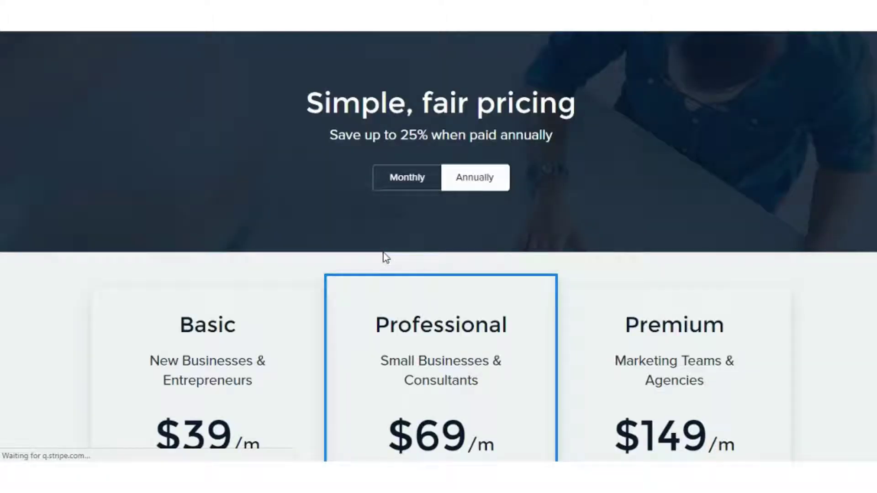
scroll(386, 258, down, 1)
scroll(401, 137, up, 1)
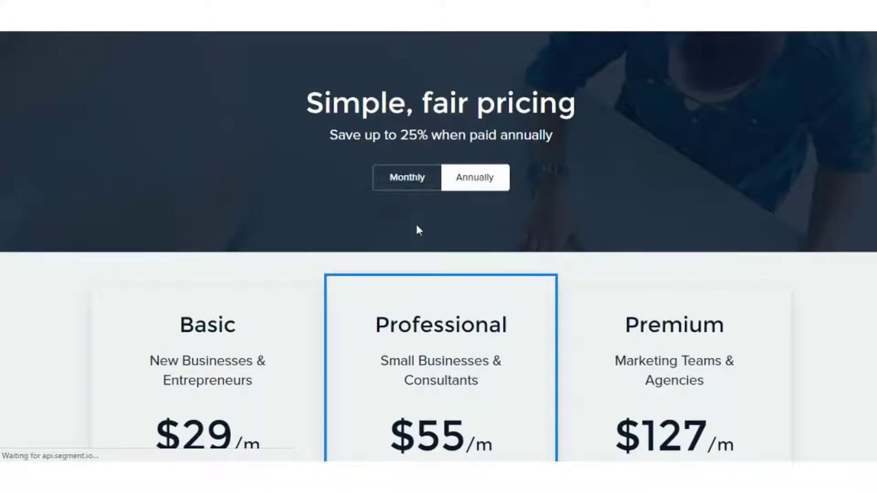
click(417, 178)
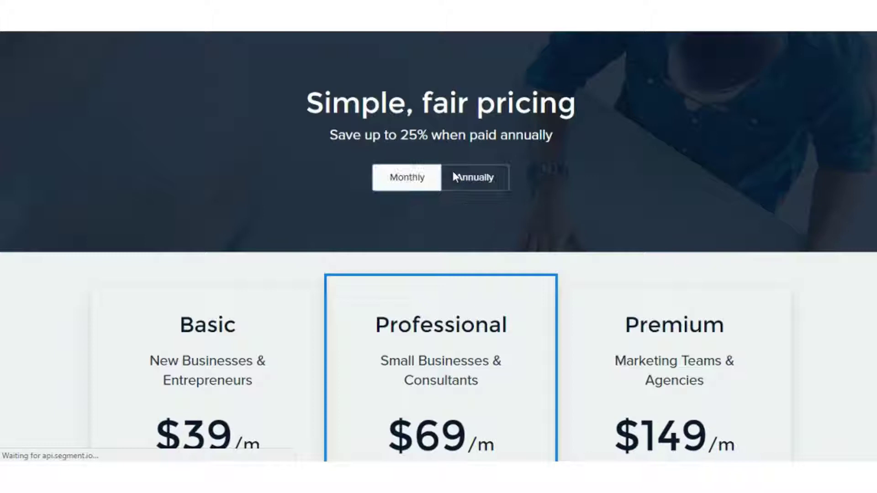
click(484, 176)
click(426, 185)
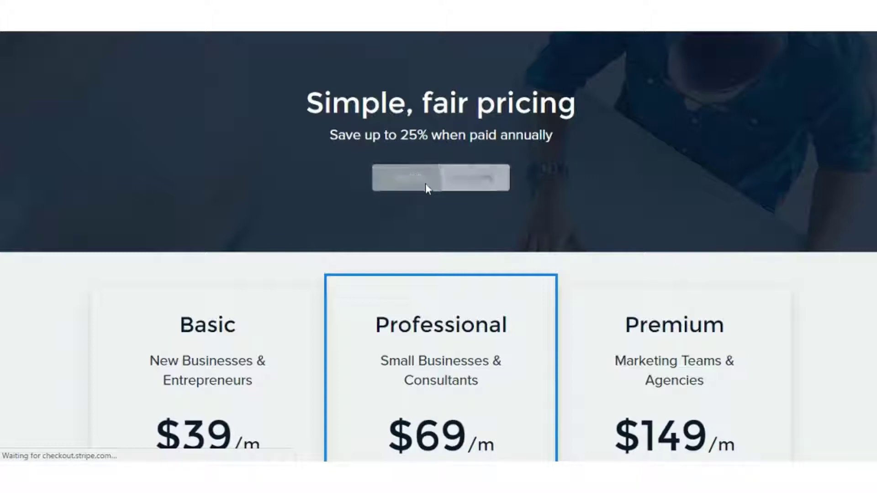
Compare the features of the Basic, Professional and Premium plans under monthly billing
scroll(426, 228, down, 1)
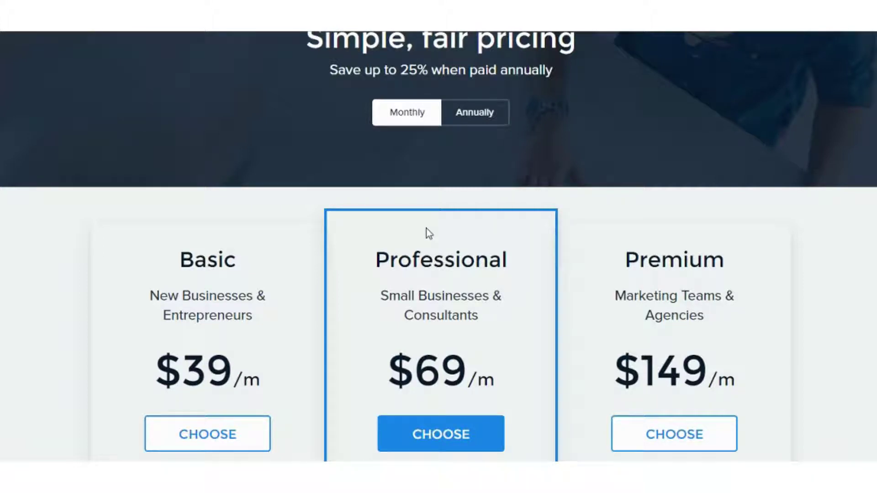
scroll(304, 252, down, 1)
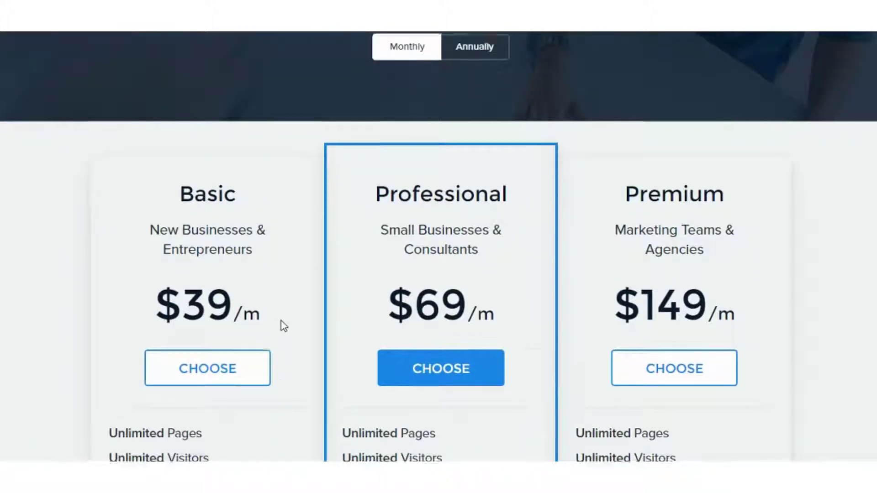
scroll(281, 327, down, 3)
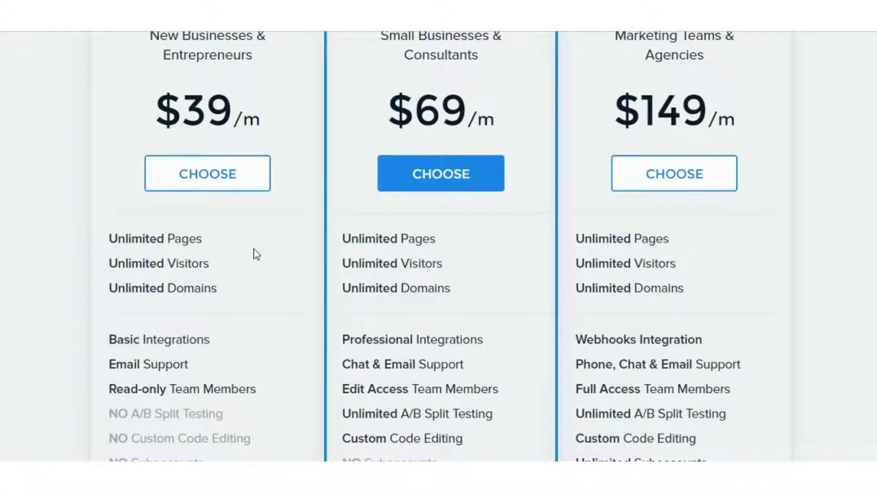
scroll(257, 255, down, 1)
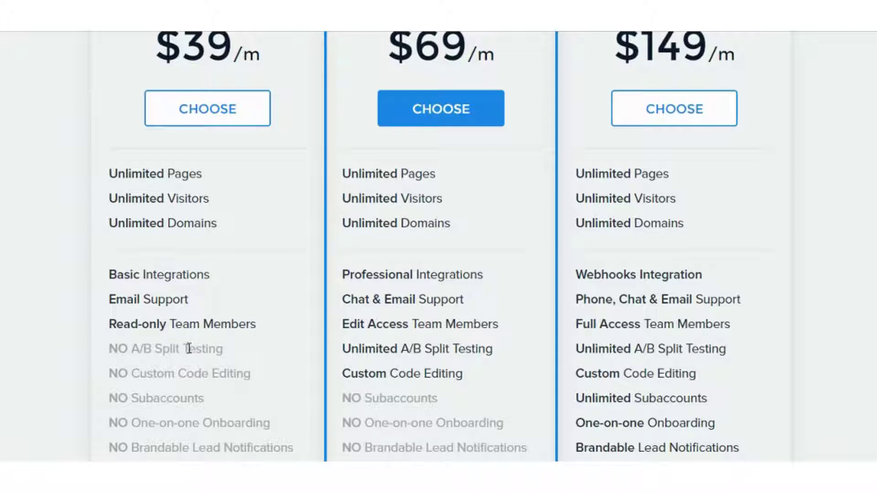
scroll(189, 349, up, 1)
scroll(189, 350, up, 2)
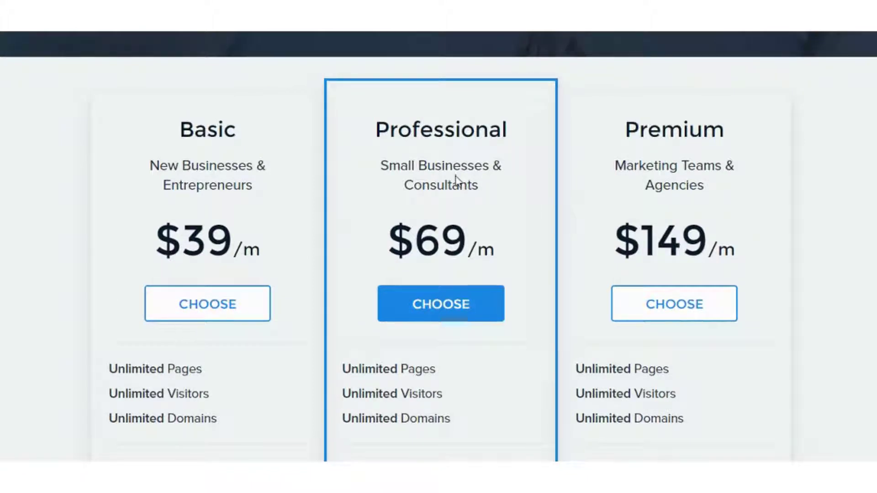
scroll(456, 256, down, 1)
scroll(457, 258, down, 3)
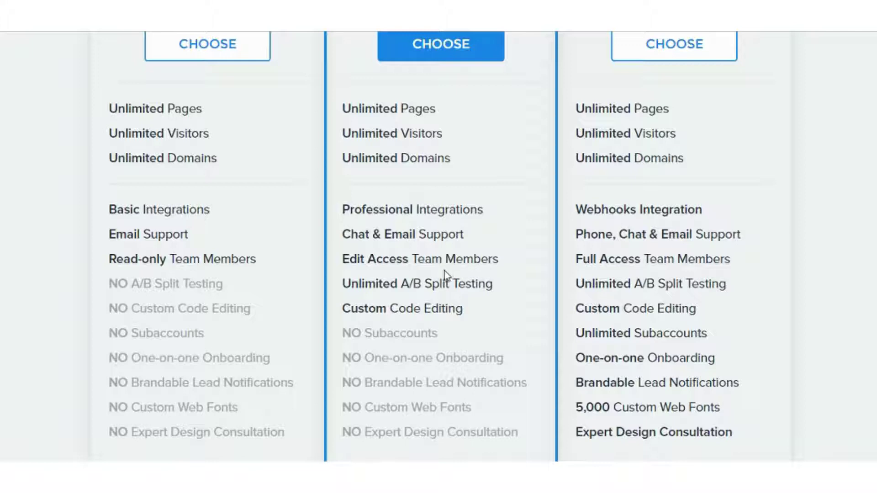
scroll(457, 255, up, 3)
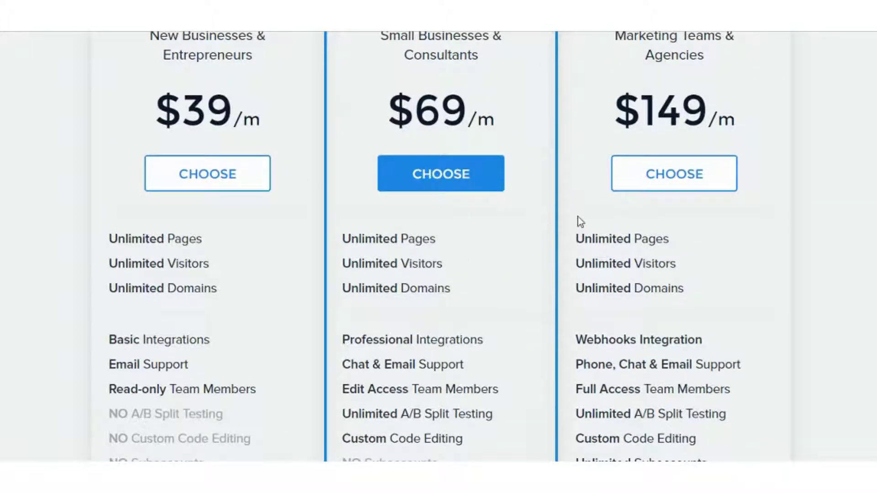
scroll(578, 217, up, 3)
scroll(717, 184, up, 2)
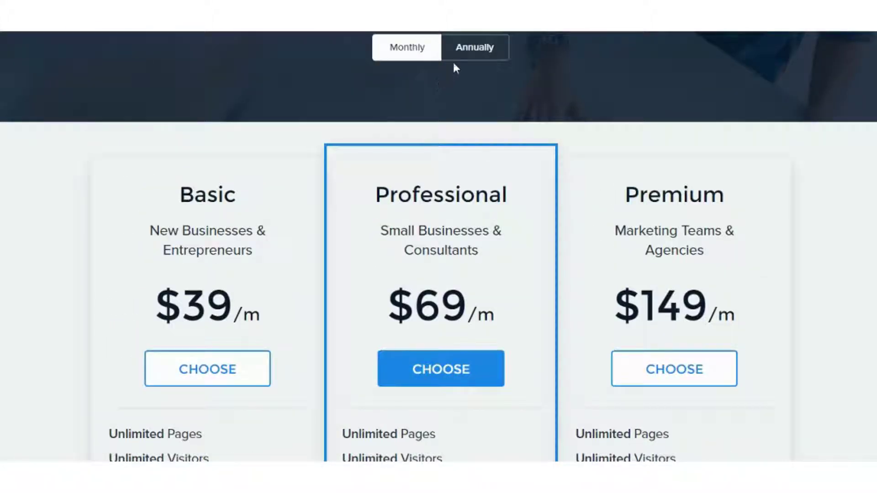
Switch the plans to annual billing and review the prices of the three plans
click(458, 58)
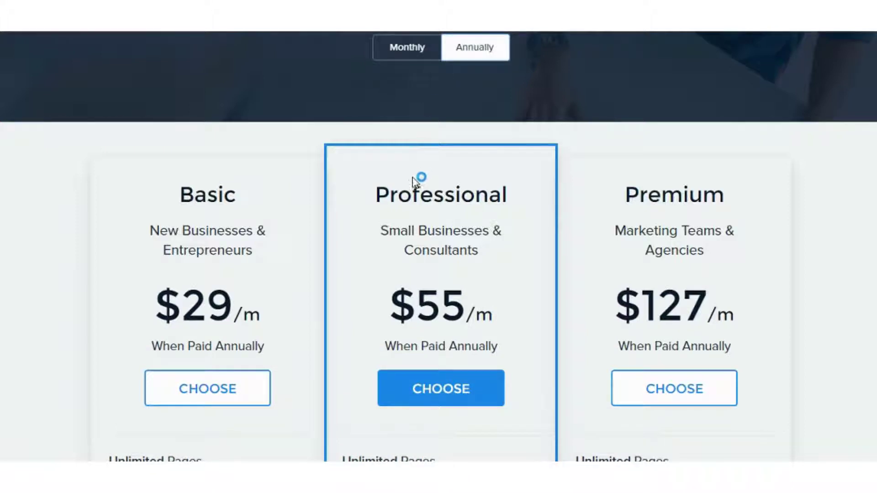
scroll(414, 185, down, 2)
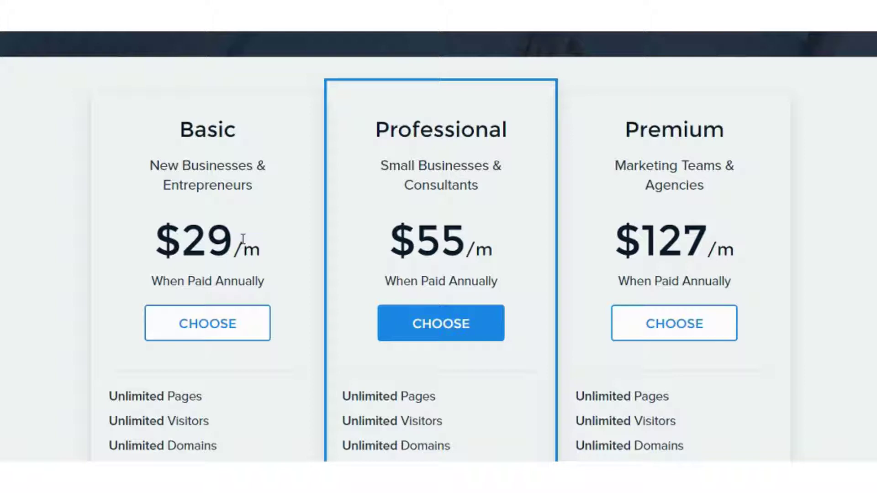
scroll(242, 238, up, 4)
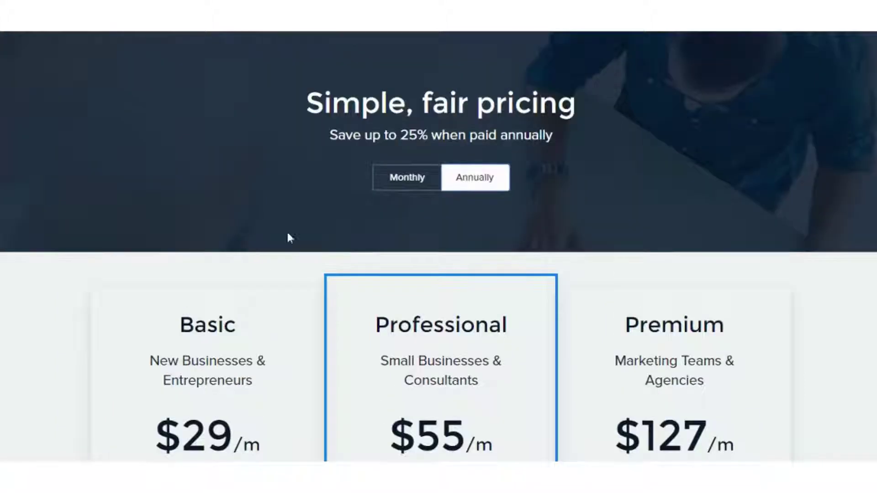
scroll(395, 219, down, 1)
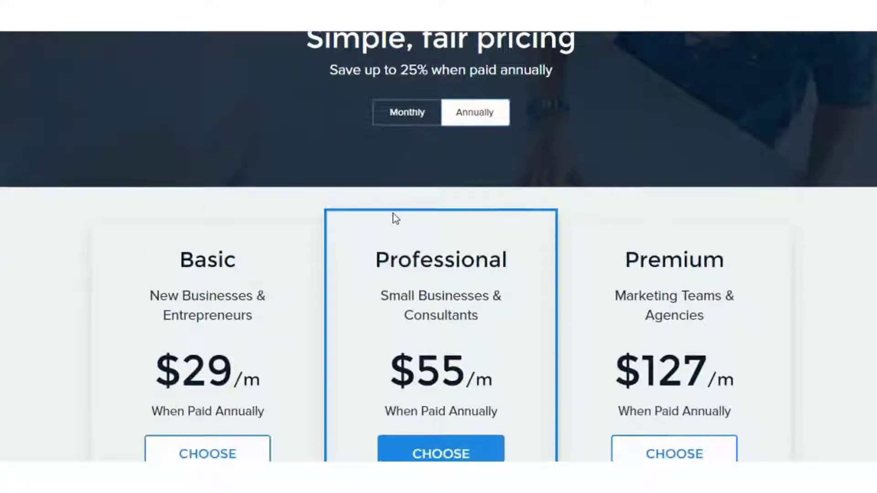
scroll(394, 219, down, 1)
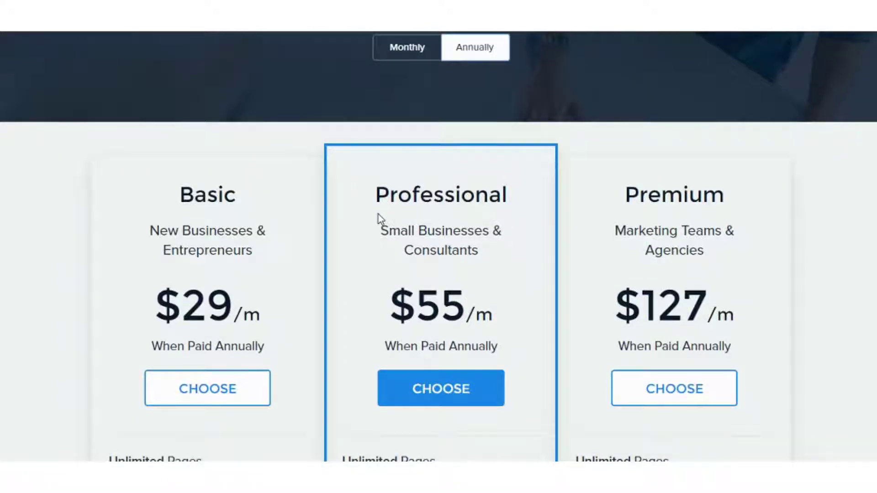